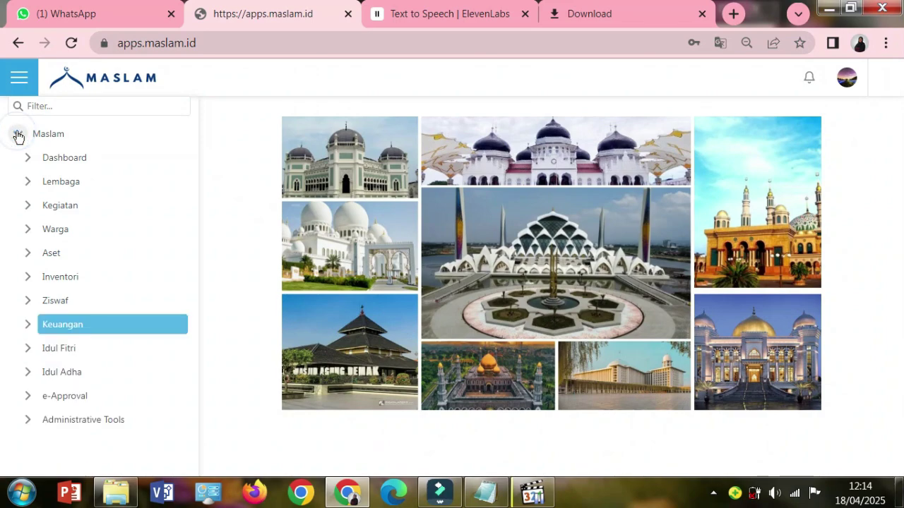
- Open the Laporan Keuangan report from the Laporan section of Keuangan
left_click(27, 330)
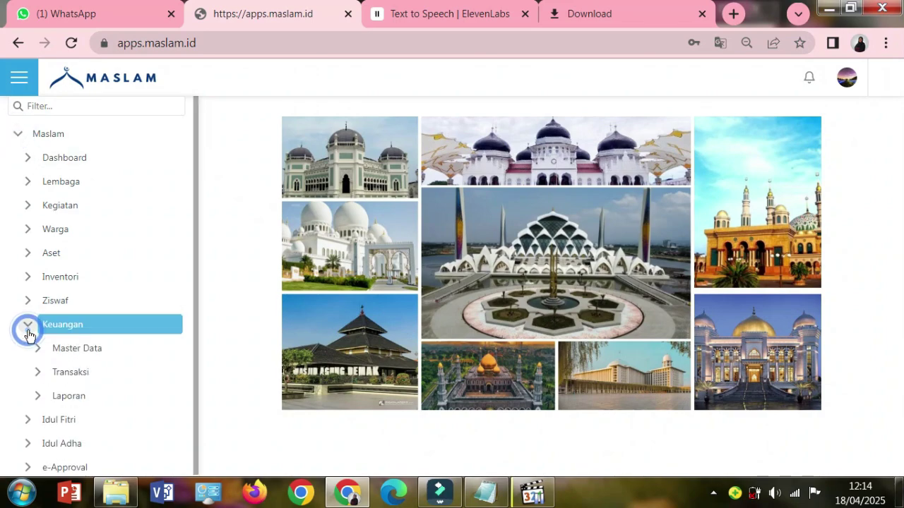
left_click(35, 395)
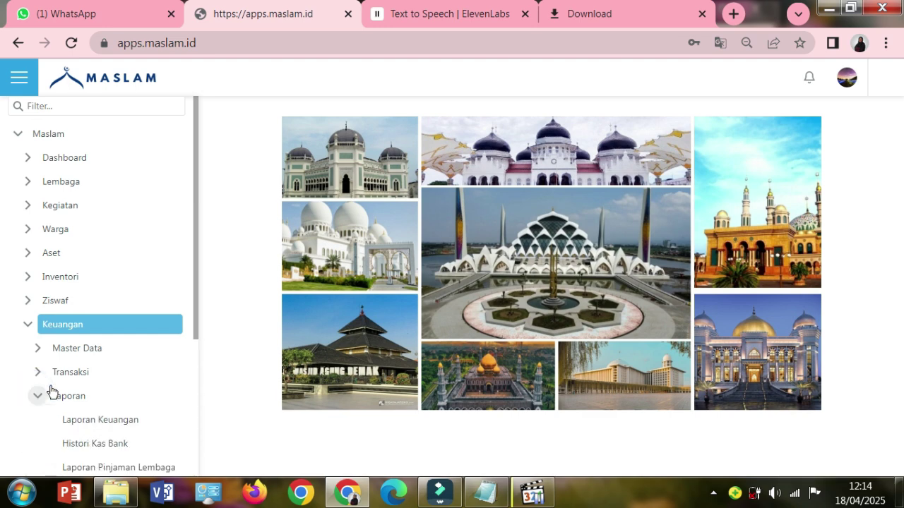
left_click(103, 420)
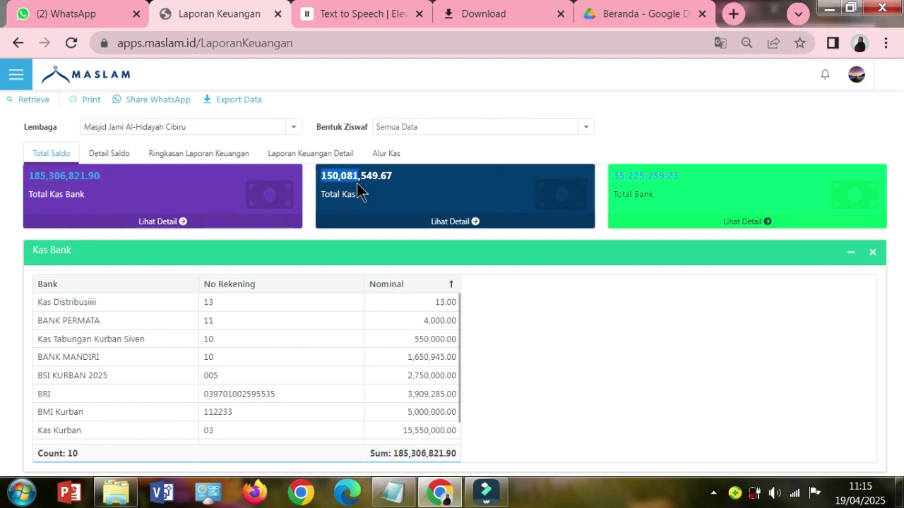
- Show the account breakdown of the Total Kas balance and that of the Total Bank balance
left_click_drag(359, 194, 464, 228)
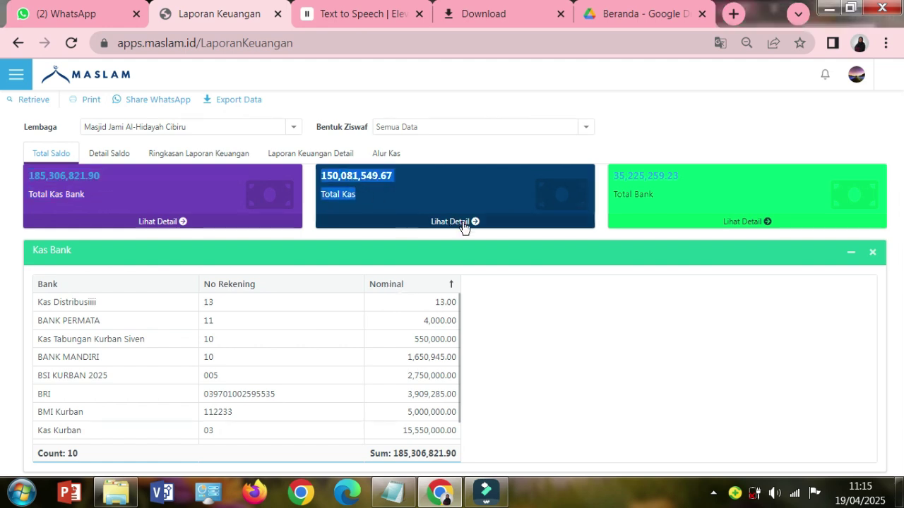
left_click(463, 225)
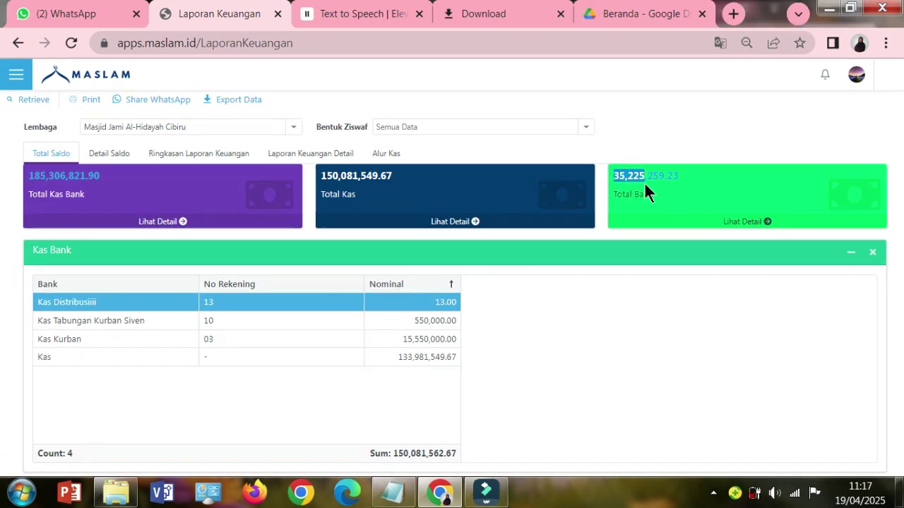
left_click_drag(644, 181, 662, 195)
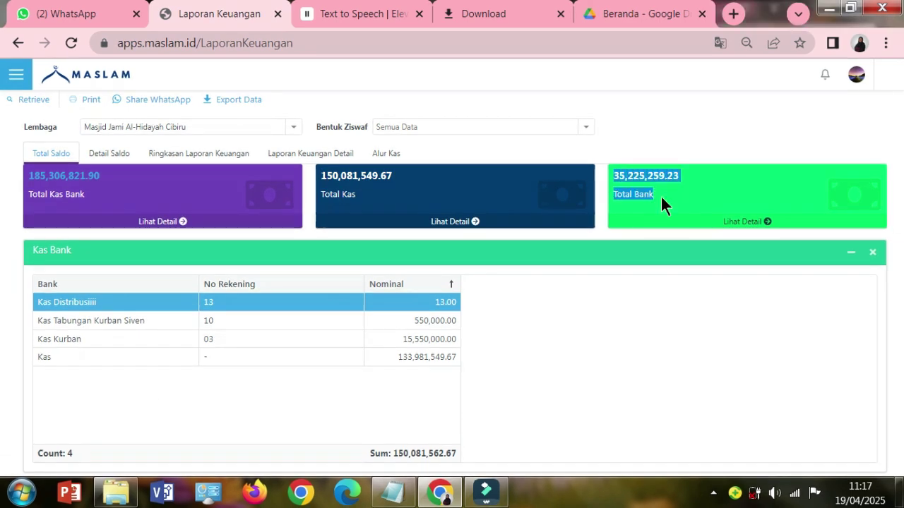
left_click(755, 226)
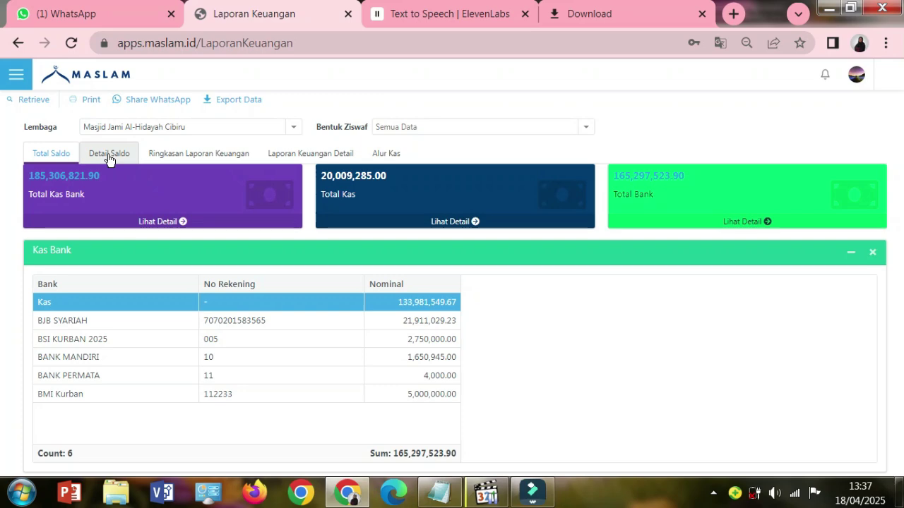
- Open the Detail Saldo view, look through its balance rows and go to the second page
left_click(108, 157)
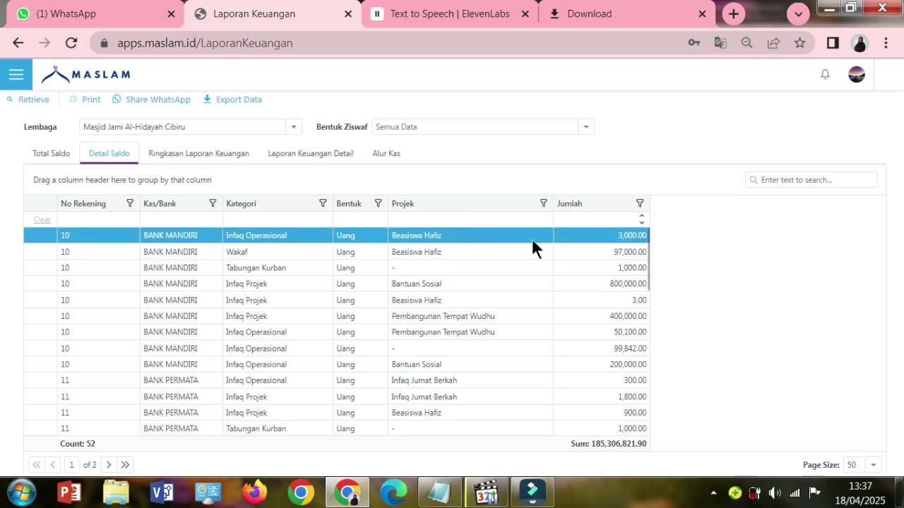
scroll(575, 242, "down", 10)
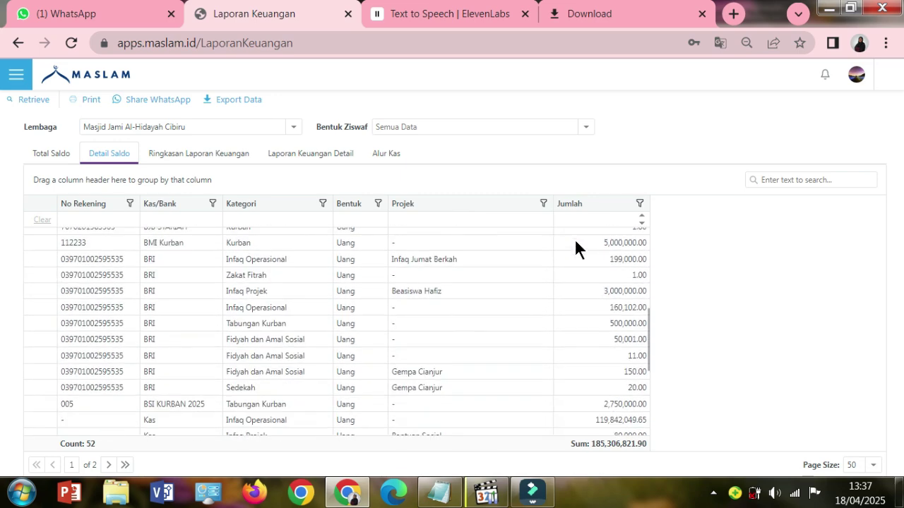
scroll(574, 239, "down", 4)
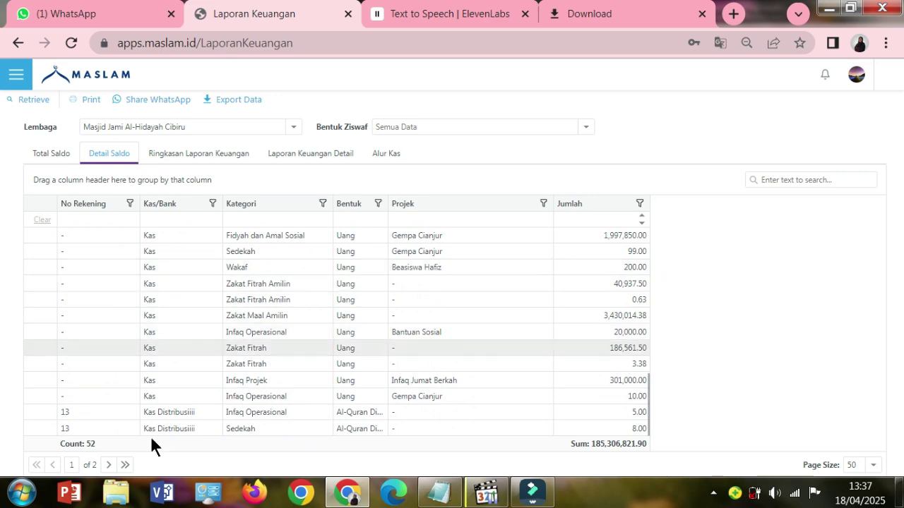
left_click(108, 466)
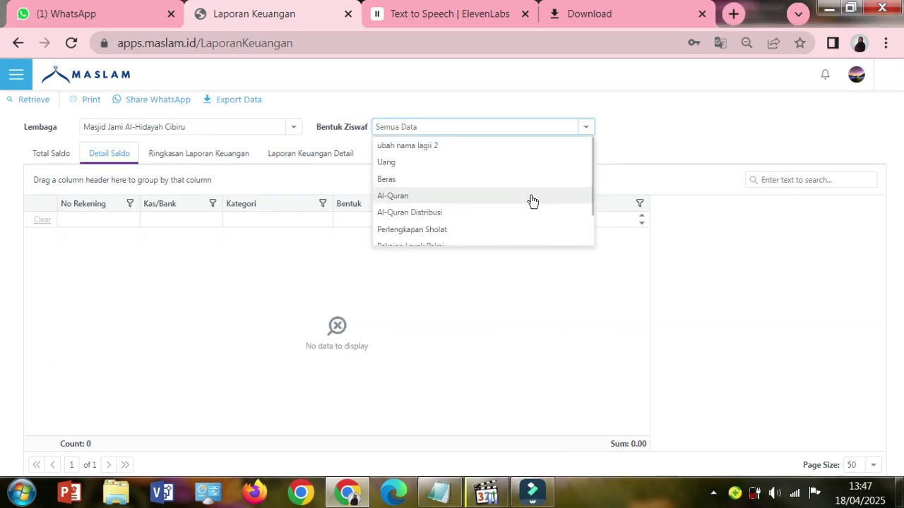
- Filter the Detail Saldo data to Bentuk Ziswaf Uang, retrieve it and look through the rows
left_click(529, 164)
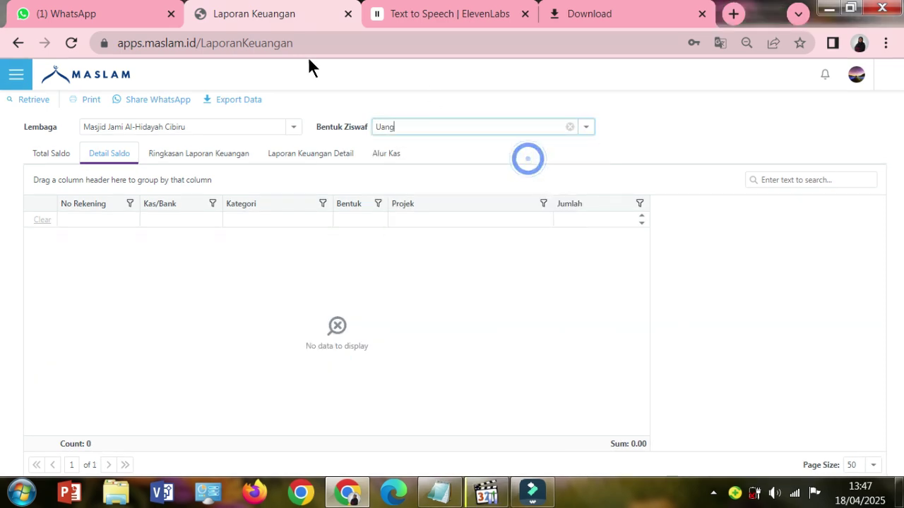
left_click(35, 104)
scroll(375, 339, "down", 10)
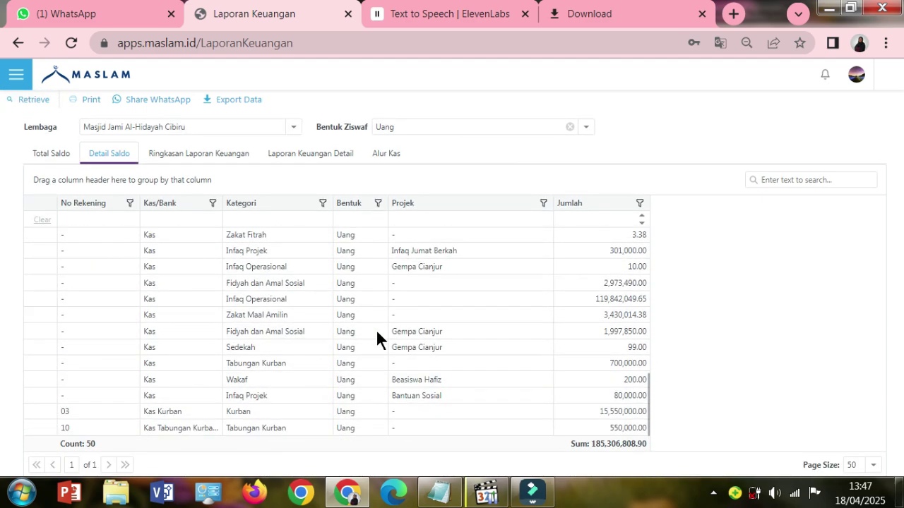
left_click(376, 337)
scroll(377, 337, "up", 10)
scroll(376, 339, "up", 1)
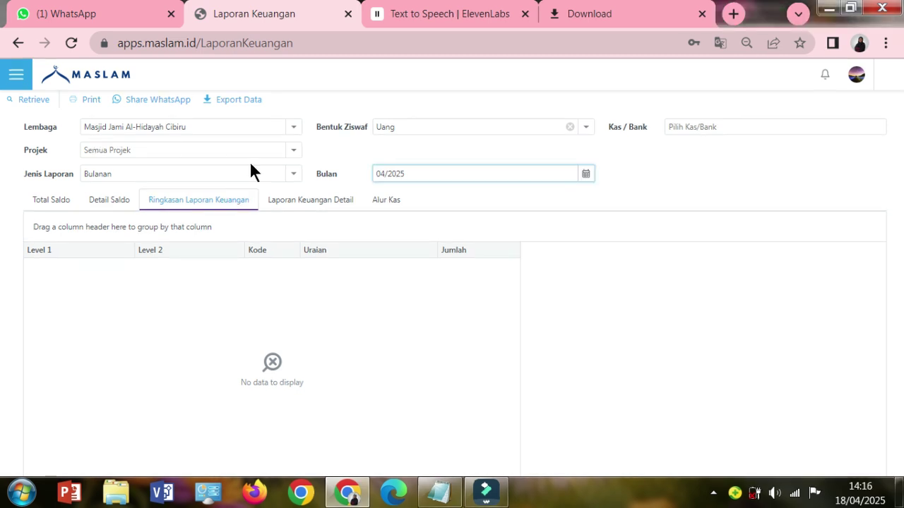
- Set the month of the Ringkasan Laporan Keuangan to 03/2025 and retrieve the report
left_click(416, 174)
left_click(386, 174)
key("BackSpace")
type("3")
left_click(40, 104)
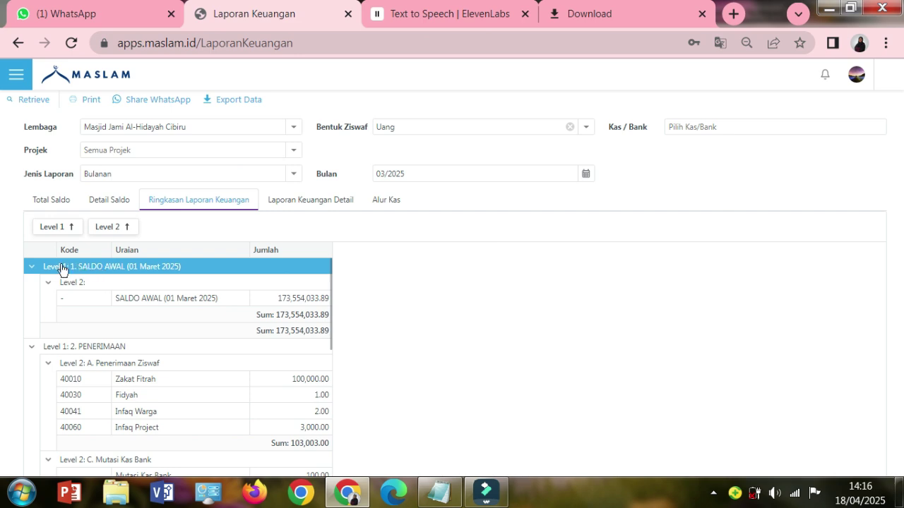
- Collapse the SALDO AWAL, PENERIMAAN, PENGELUARAN and SALDO AKHIR groups, and expand SALDO AWAL again
left_click(30, 267)
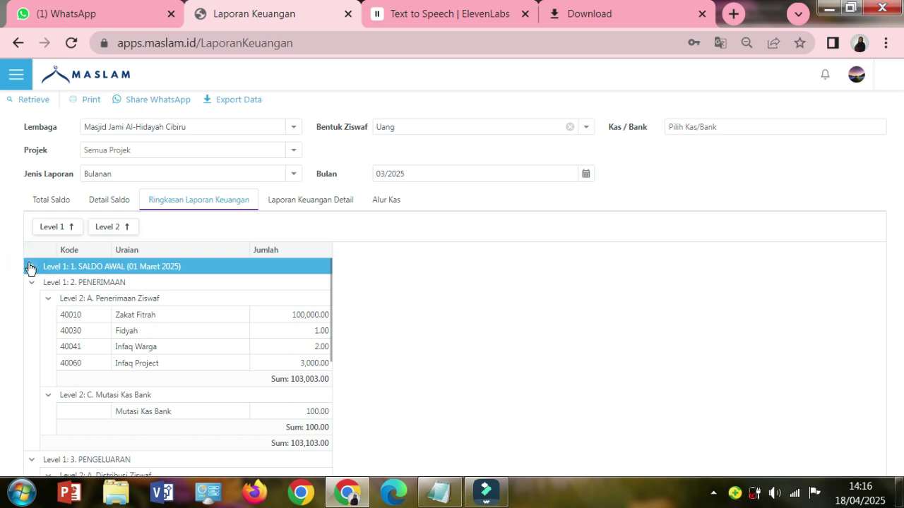
left_click(31, 282)
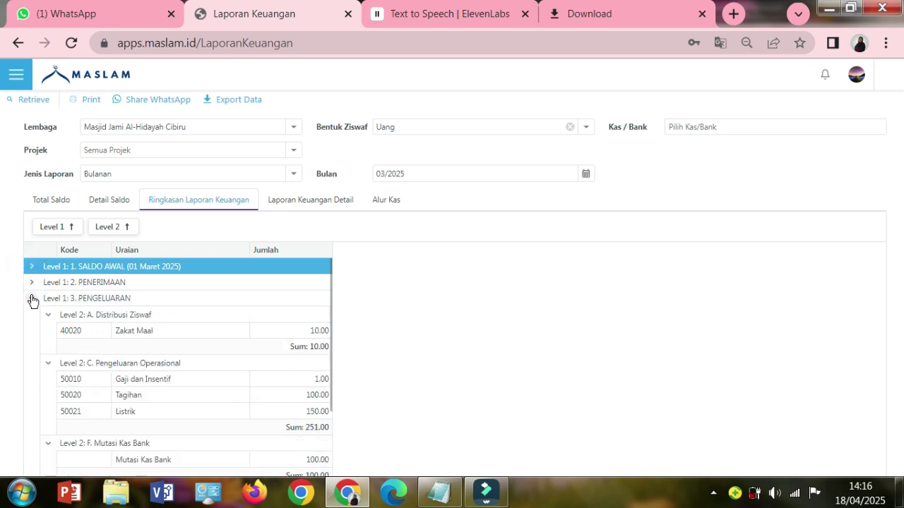
left_click(31, 299)
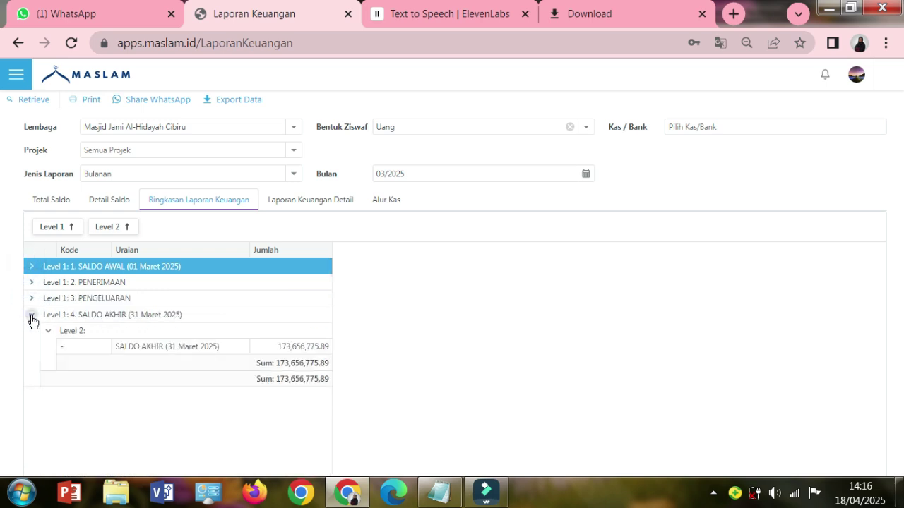
left_click(31, 316)
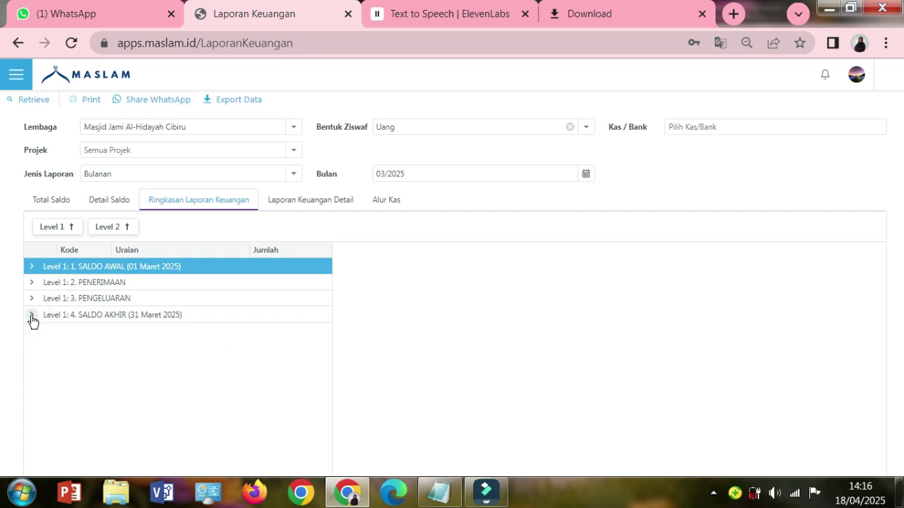
left_click(31, 266)
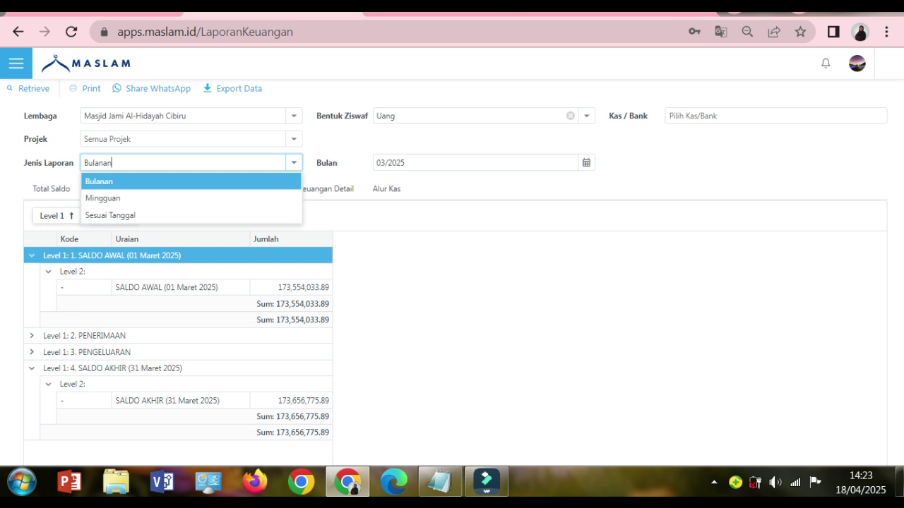
- Choose Bulanan as the report type and set its month to 02/2025
left_click(276, 181)
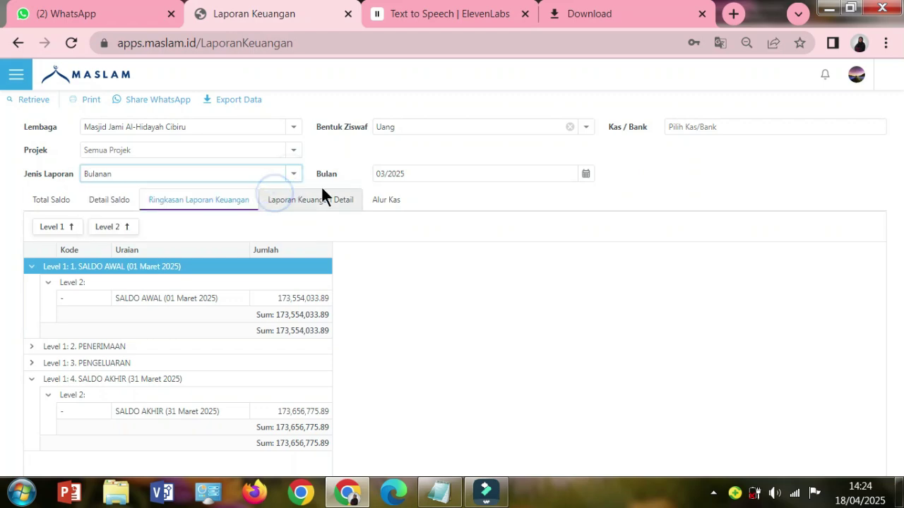
left_click(379, 177)
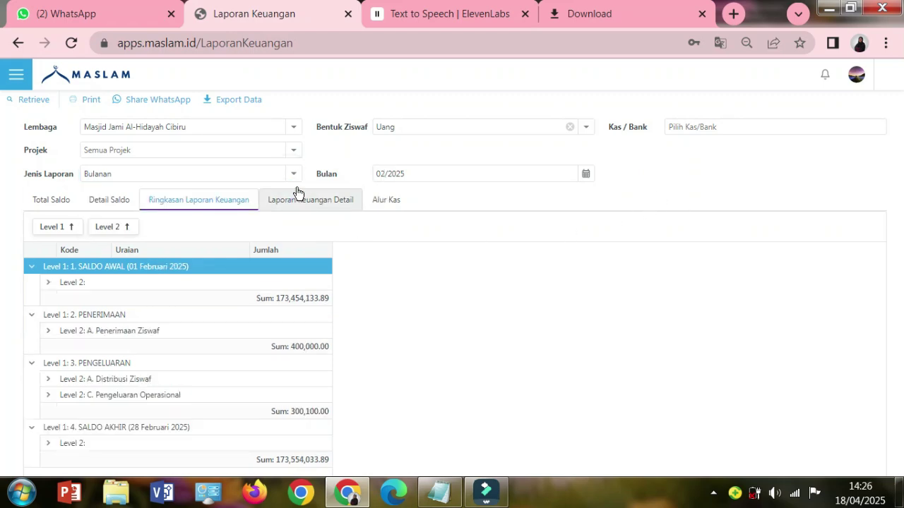
- Retrieve the Mingguan report for 03/2025, Week-2 (14/03/2025 - 20/03/2025), and collapse the Level 2 groups under SALDO AWAL and PENGELUARAN
left_click(293, 174)
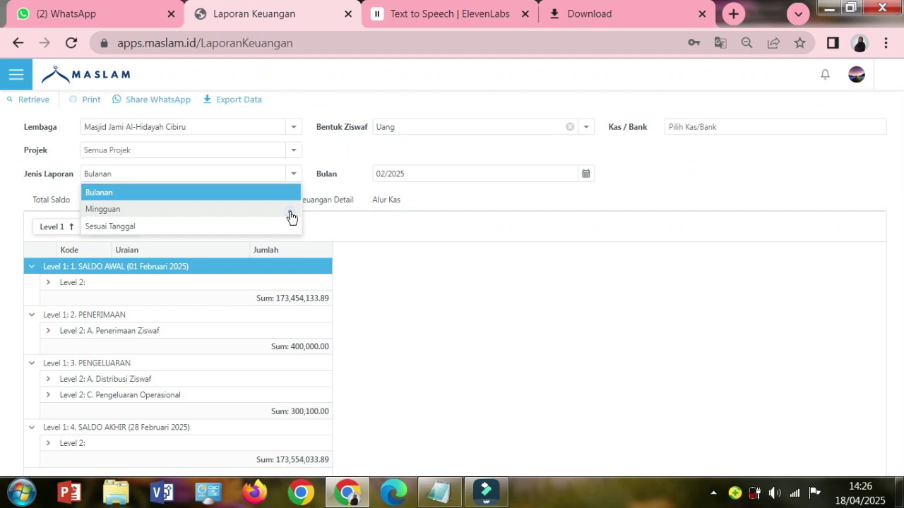
left_click(291, 217)
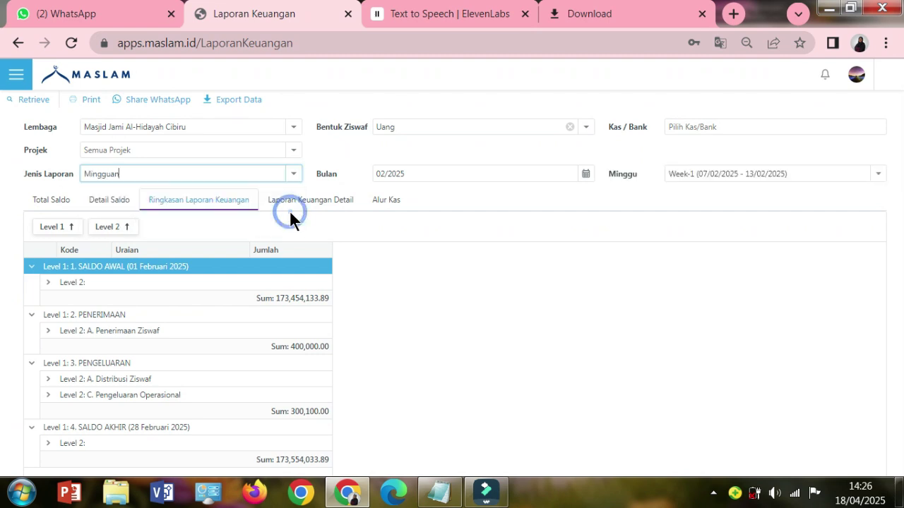
left_click(384, 174)
key("BackSpace")
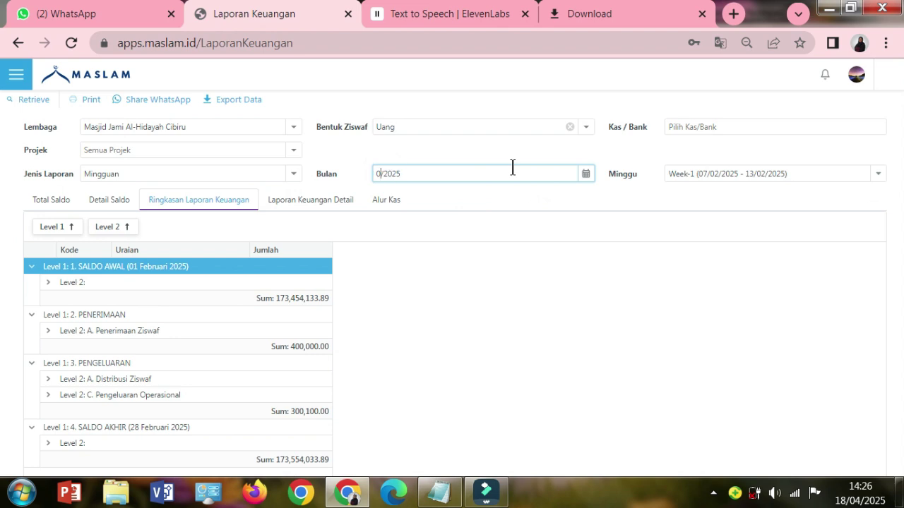
type("3")
left_click(881, 177)
left_click(824, 209)
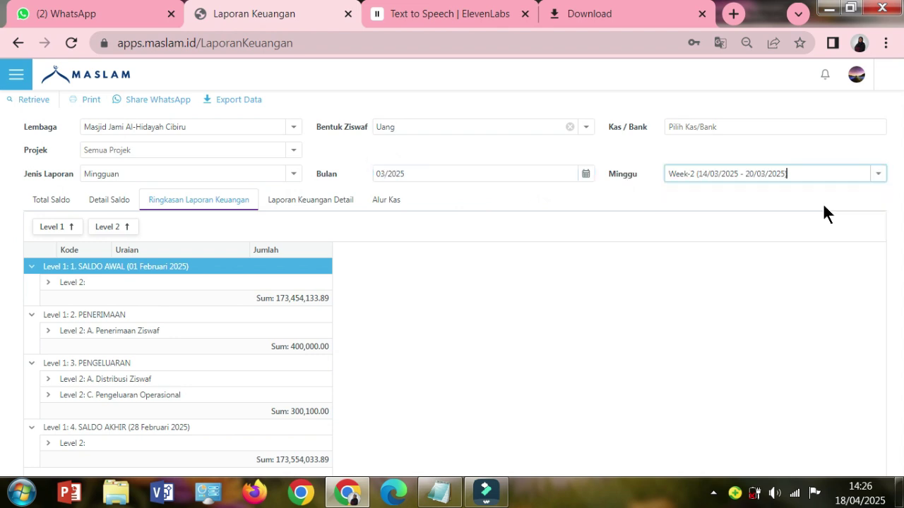
left_click(35, 101)
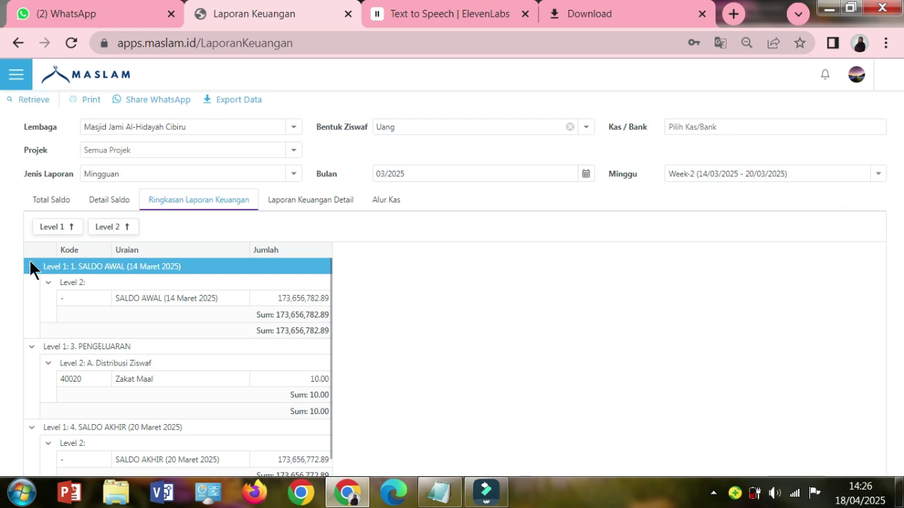
left_click(47, 283)
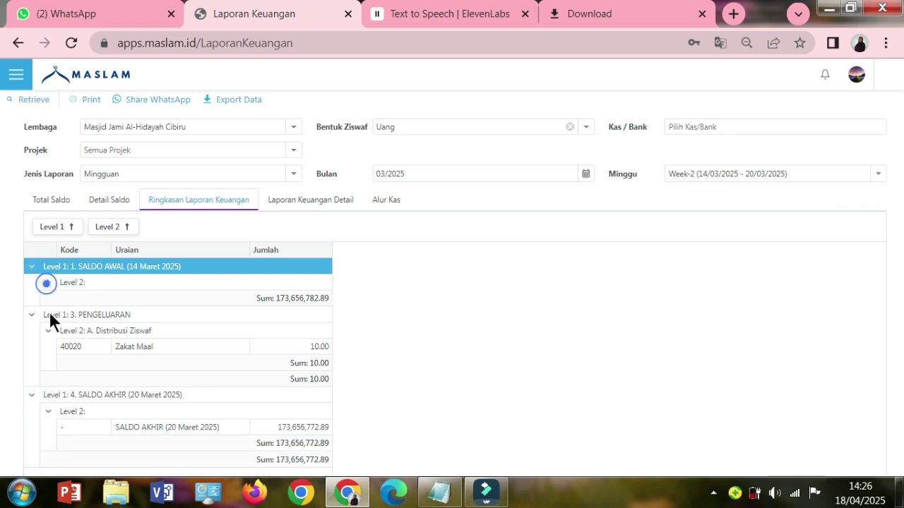
left_click(48, 330)
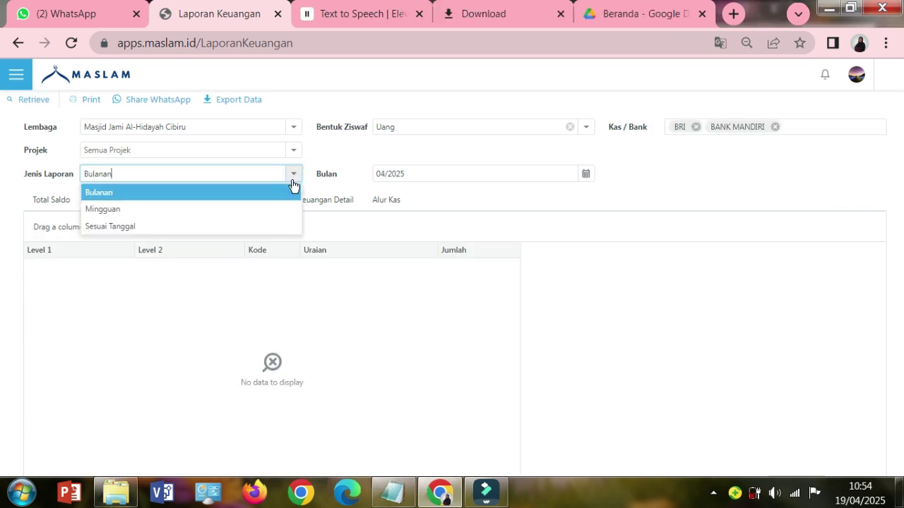
- Switch the report type to Sesuai Tanggal and set Dari Tanggal to 01/01/2025
left_click(267, 226)
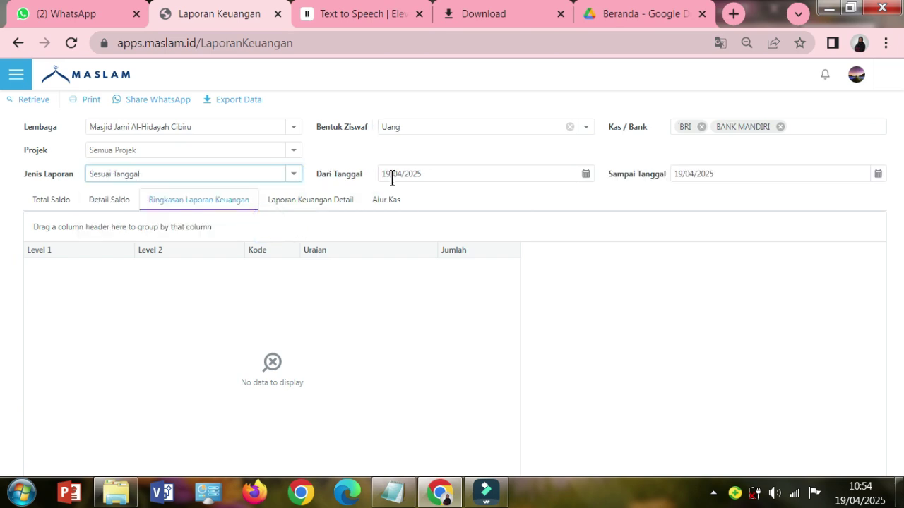
left_click(392, 176)
key("BackSpace")
key("BackSpace")
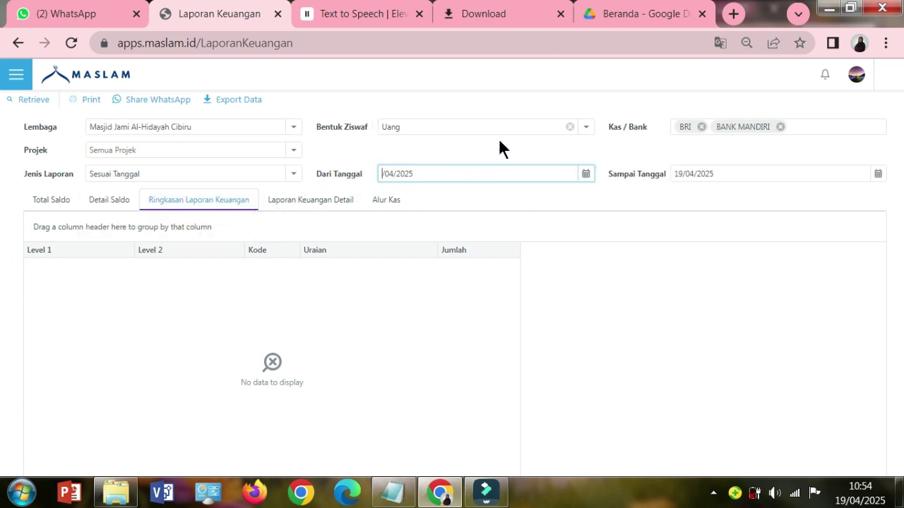
type("01")
key("Right")
key("Right")
key("Right")
key("BackSpace")
type("1")
- Set Sampai Tanggal to 31/03/2025, retrieve the financial summary and look through its rows
left_click(723, 173)
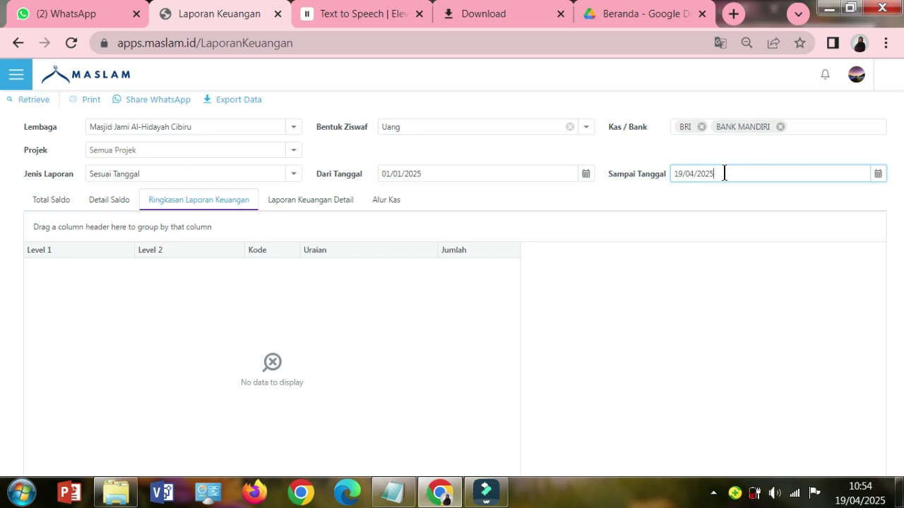
left_click(682, 174)
key("BackSpace")
key("BackSpace")
type("31")
left_click(695, 173)
key("BackSpace")
type("3")
left_click(33, 107)
left_click(34, 109)
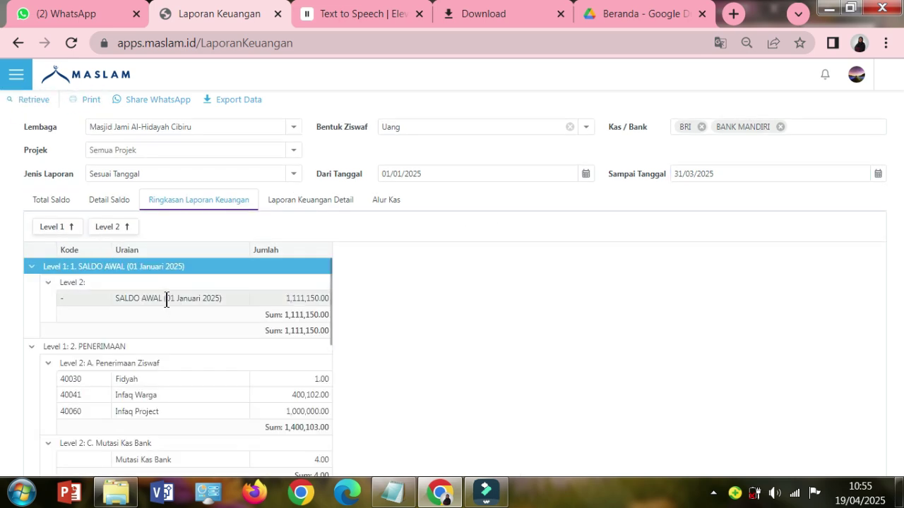
scroll(166, 298, "down", 5)
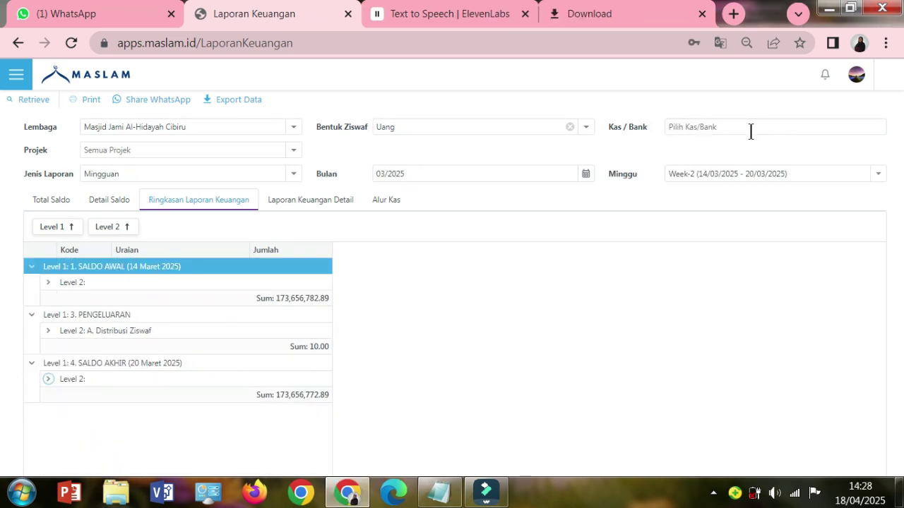
- Filter the financial summary by the BRI and BANK MANDIRI accounts under Kas / Bank and retrieve it
left_click(750, 132)
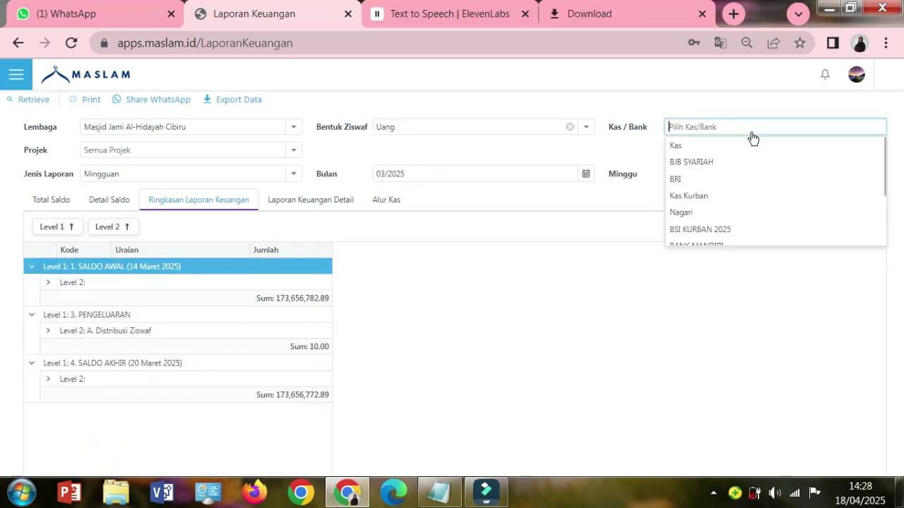
left_click(744, 179)
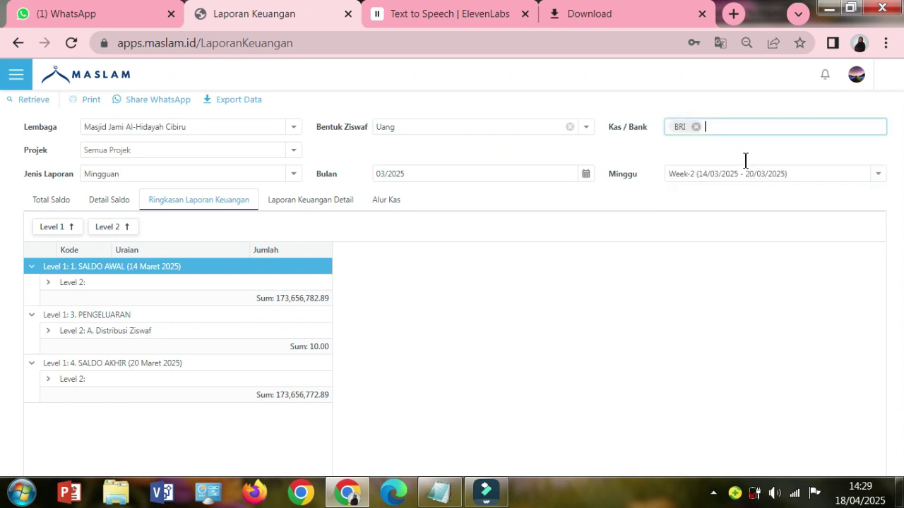
left_click(751, 128)
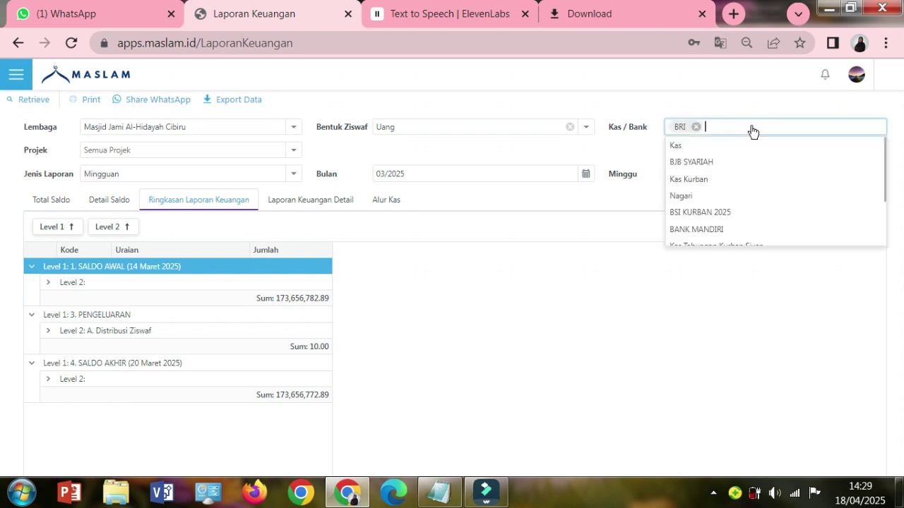
left_click(733, 229)
left_click(32, 102)
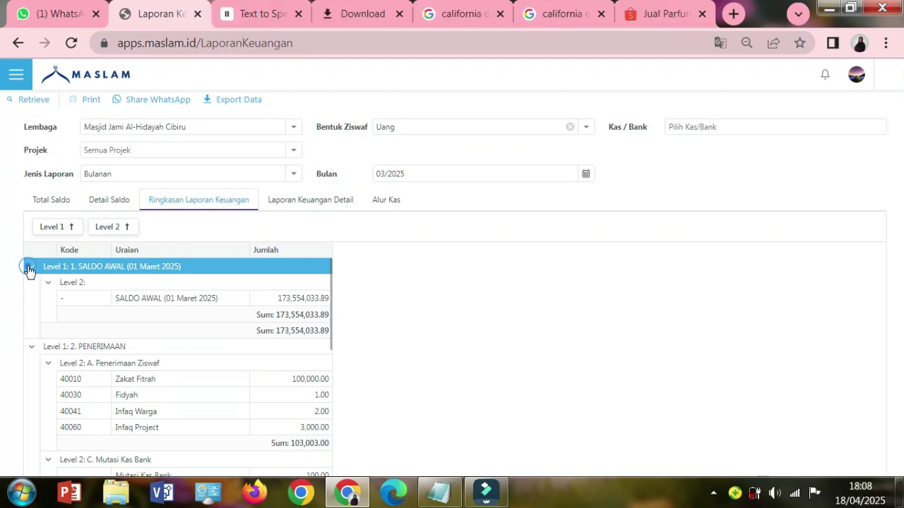
- Collapse the SALDO AWAL, PENERIMAAN, PENGELUARAN and SALDO AKHIR groups of the 03/2025 summary, and look through its descending rows
left_click(28, 267)
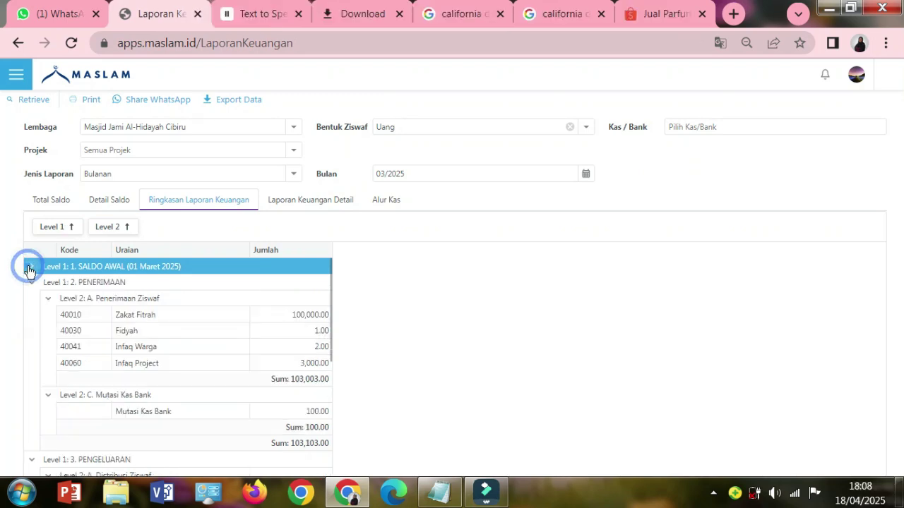
left_click(31, 282)
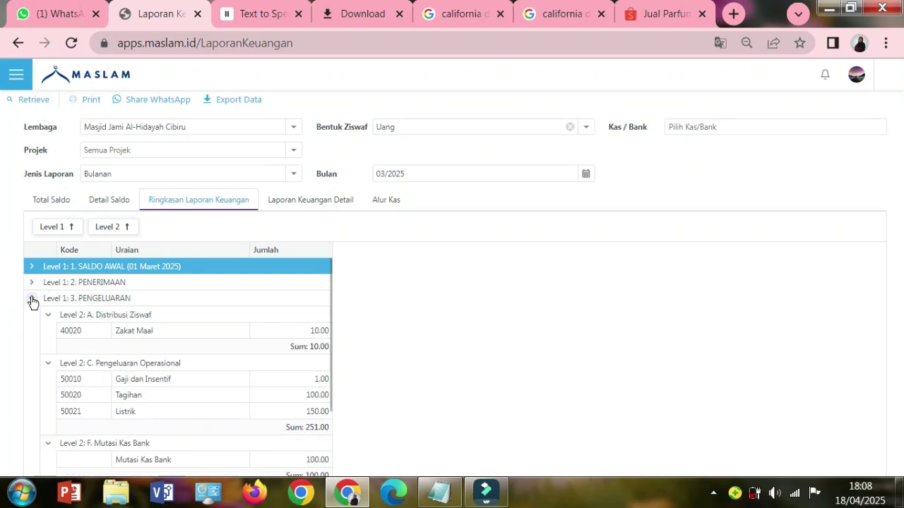
left_click(31, 297)
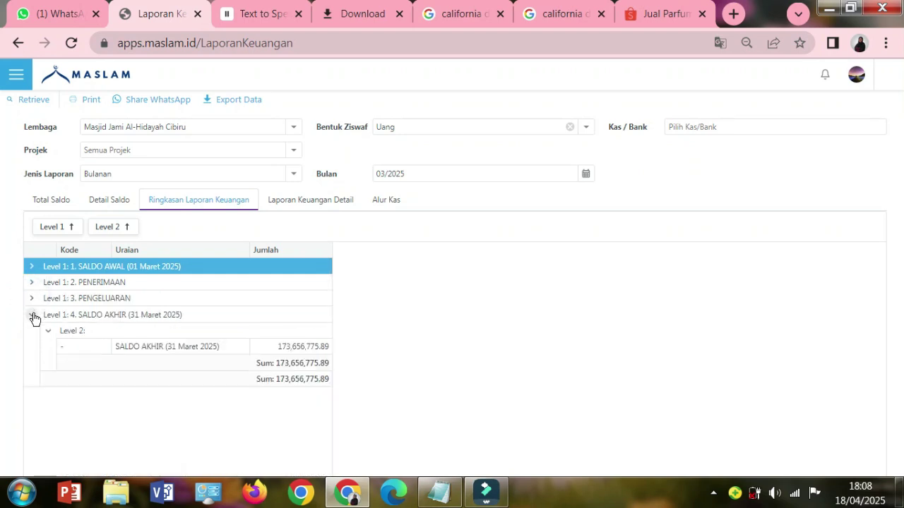
left_click(32, 316)
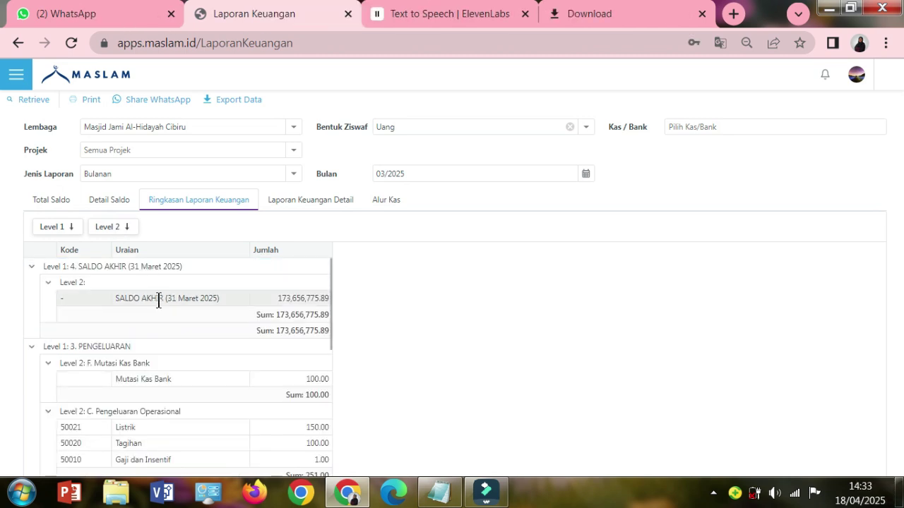
scroll(159, 300, "down", 2)
scroll(159, 309, "down", 2)
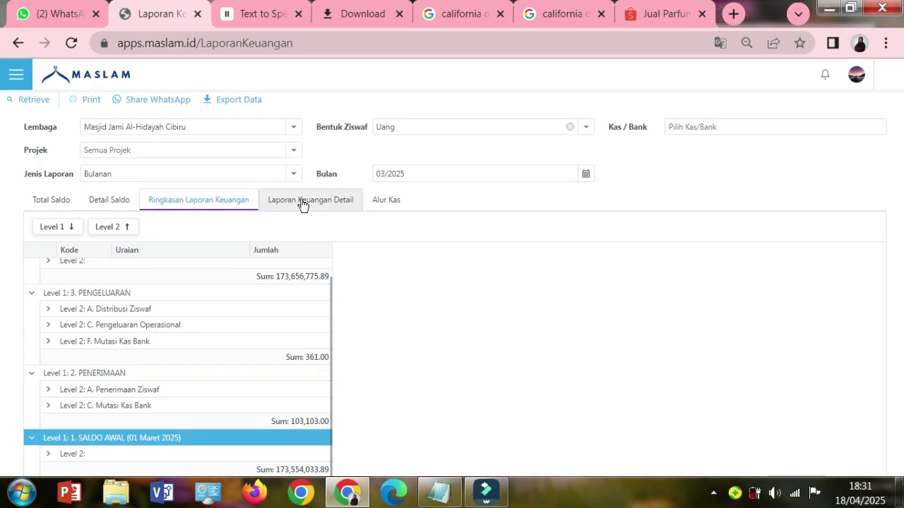
- Retrieve the Laporan Keuangan Detail for 03/2025 and sort its Level 1, Level 2 and Level 3 groups in descending order
left_click(299, 198)
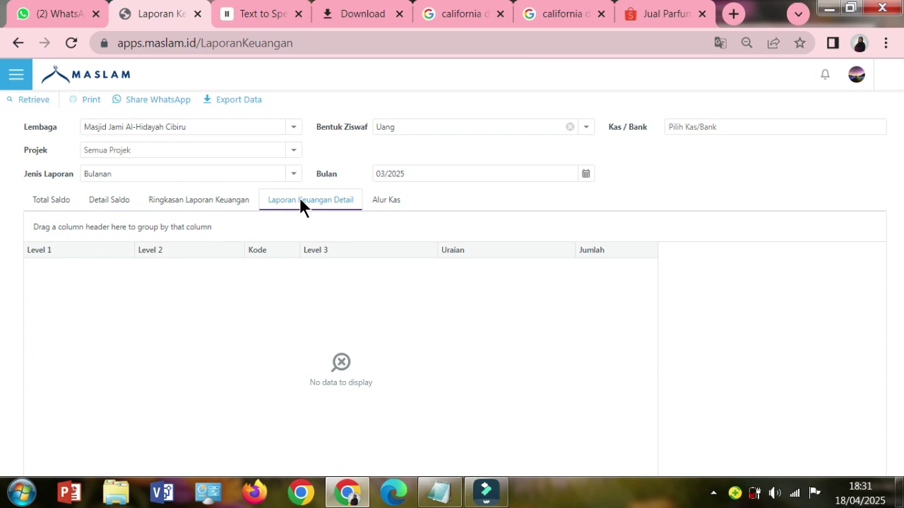
left_click(37, 105)
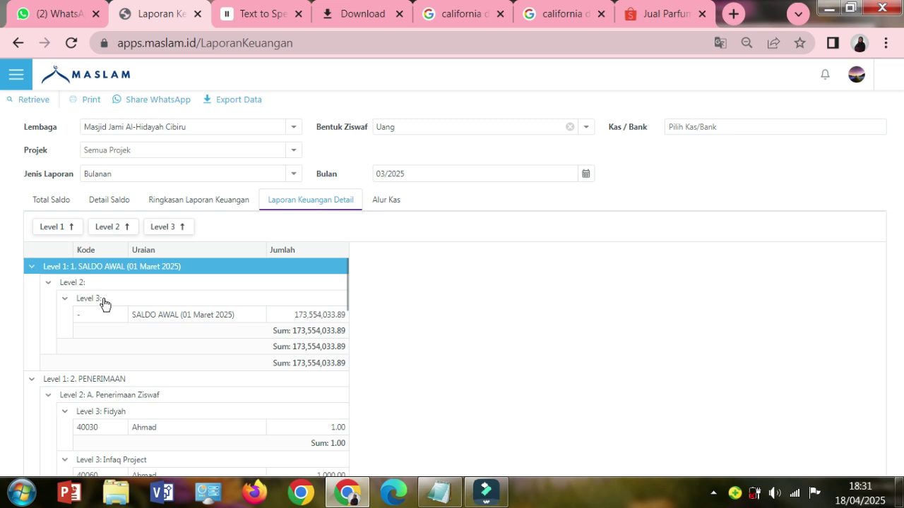
left_click(57, 229)
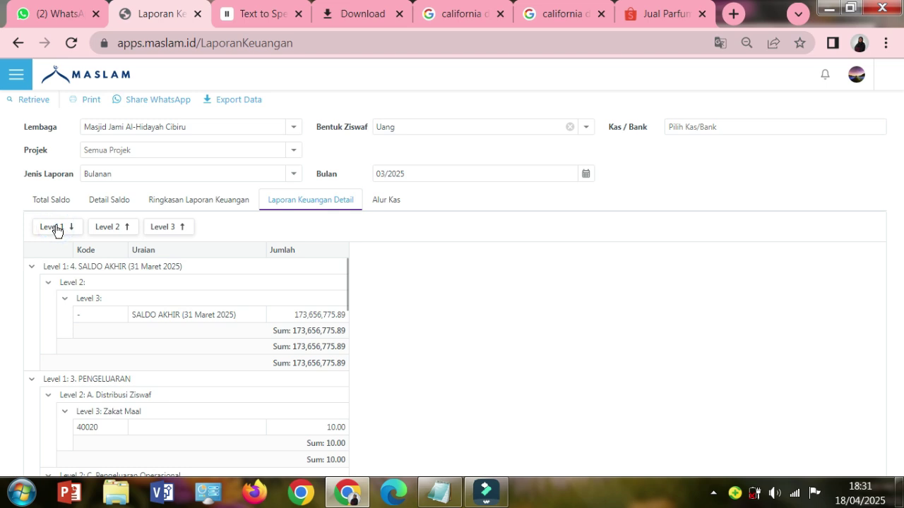
left_click(103, 228)
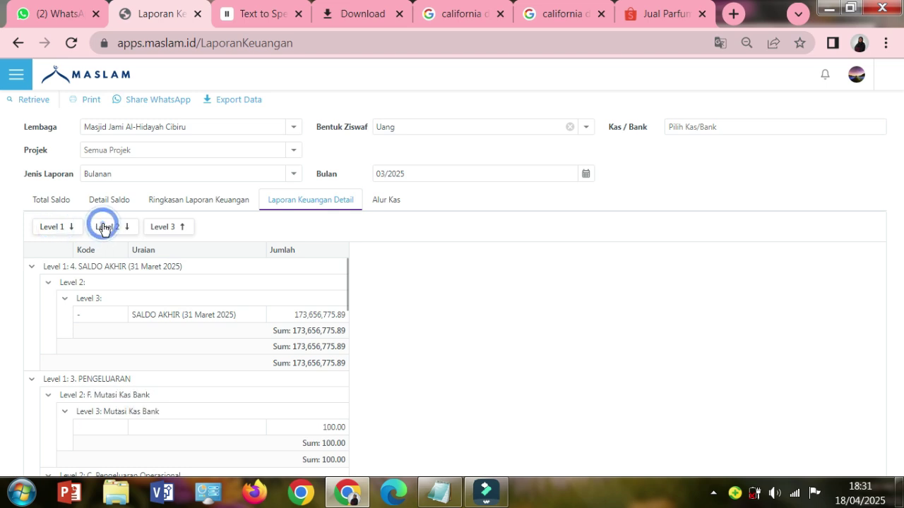
left_click(158, 228)
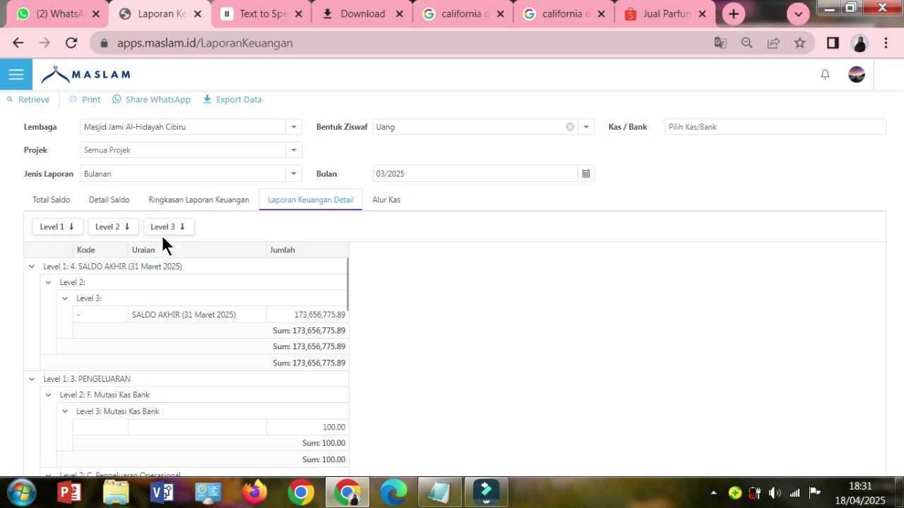
scroll(176, 295, "down", 5)
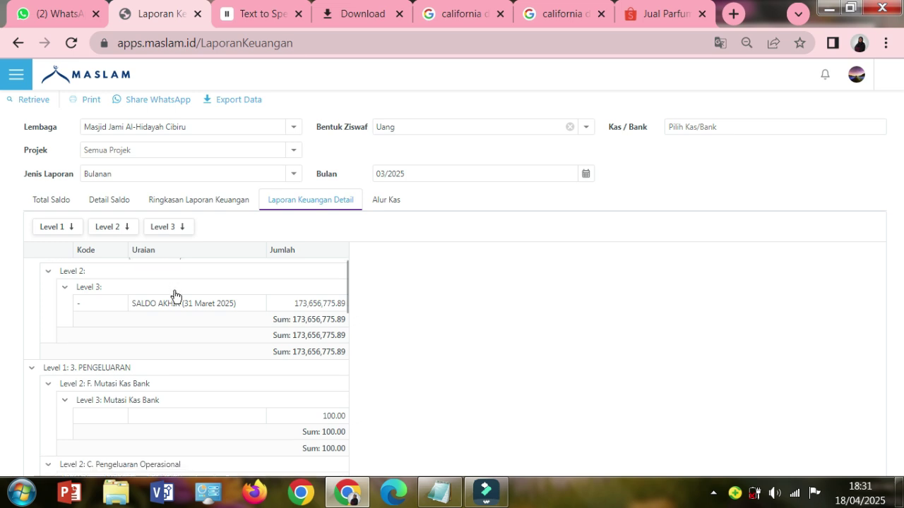
scroll(176, 295, "down", 6)
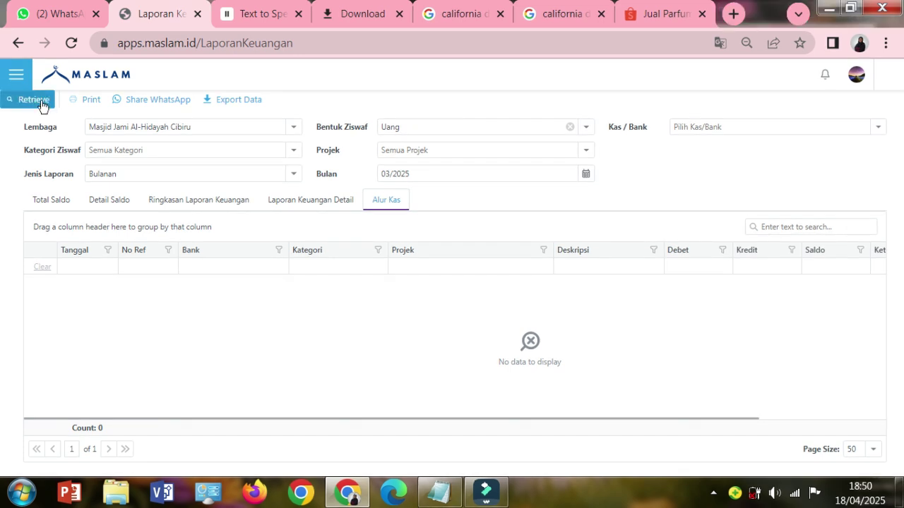
- Retrieve the Alur Kas for 03/2025 and look through its transactions across to the Keterangan column
left_click(41, 103)
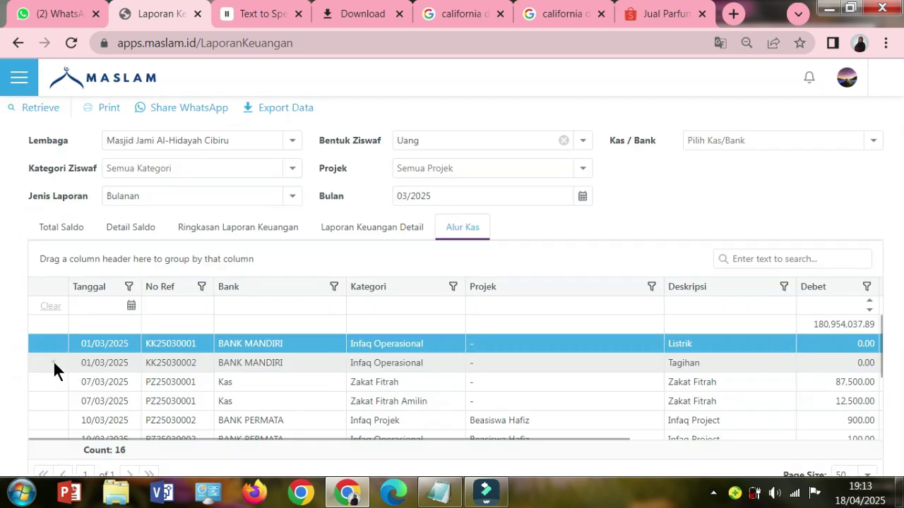
left_click(53, 361)
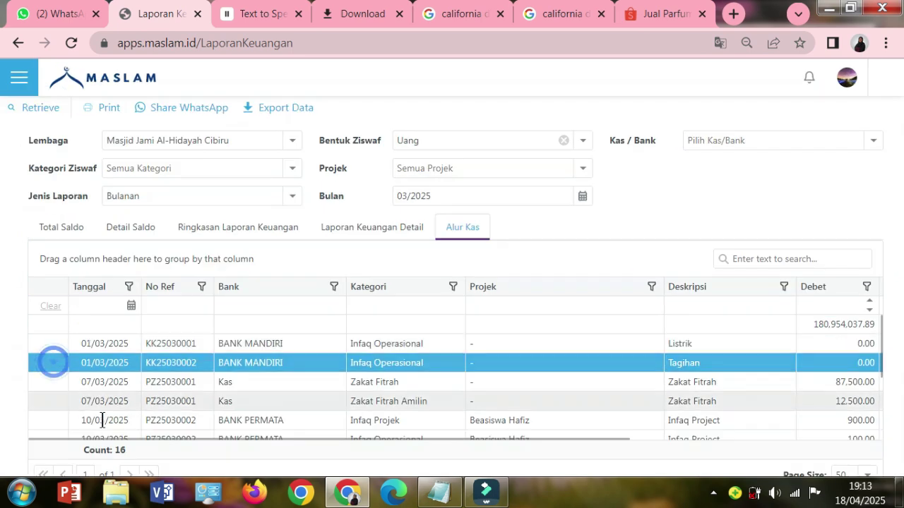
left_click_drag(120, 437, 515, 448)
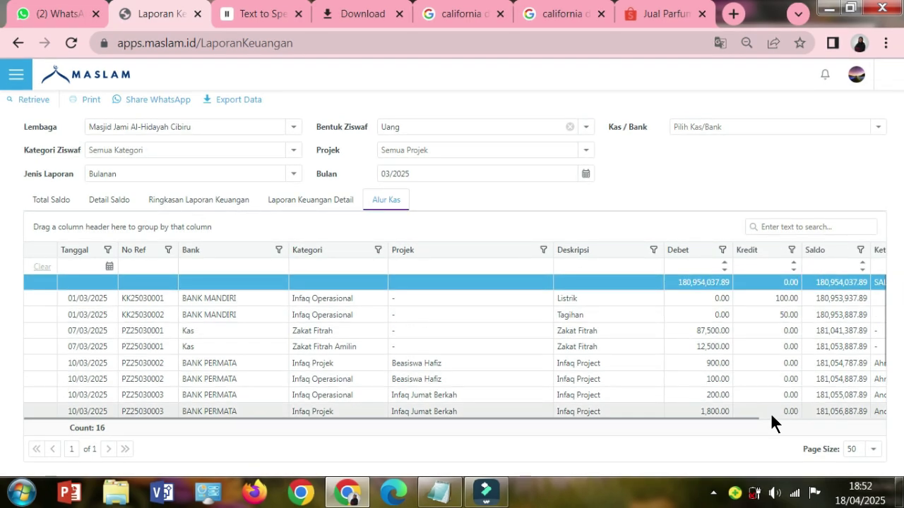
left_click_drag(751, 416, 897, 422)
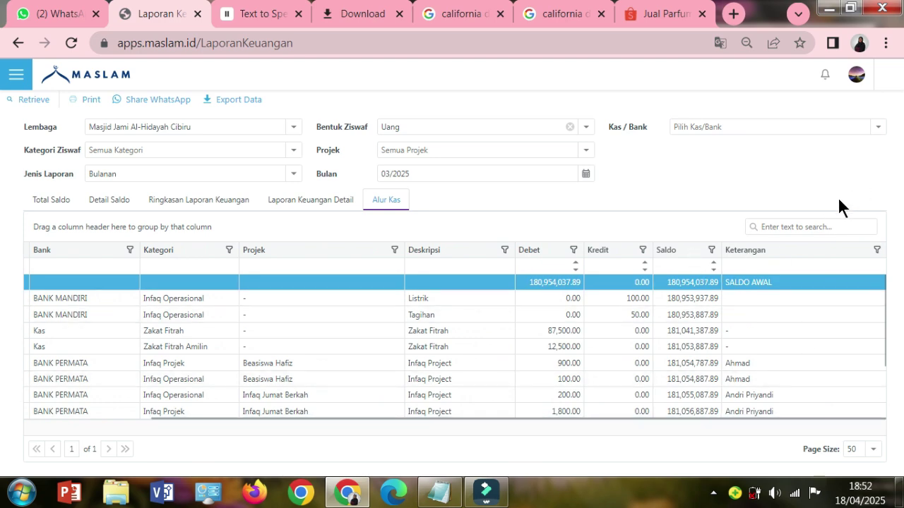
- Examine individual Alur Kas transactions by highlighting the rows KK25030002, PZ25030001 (Zakat Fitrah) and PZ25030002
left_click(887, 44)
left_click(778, 196)
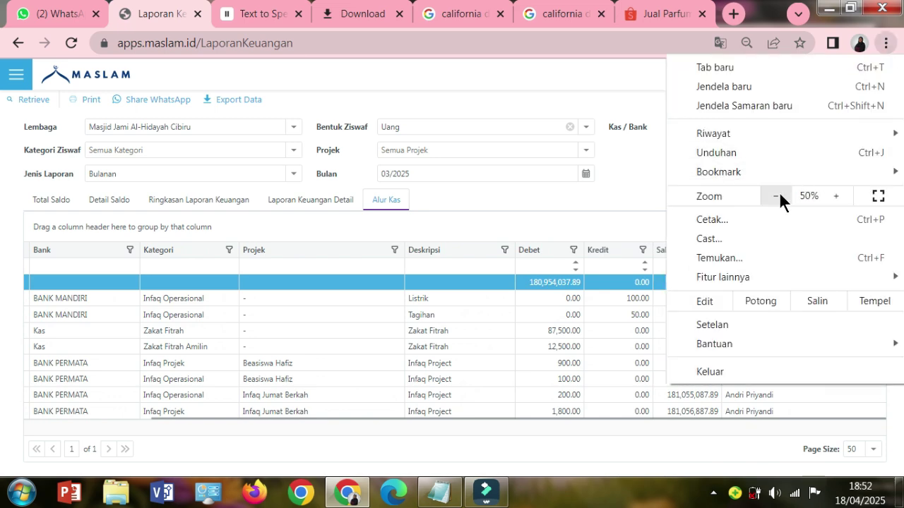
left_click(634, 151)
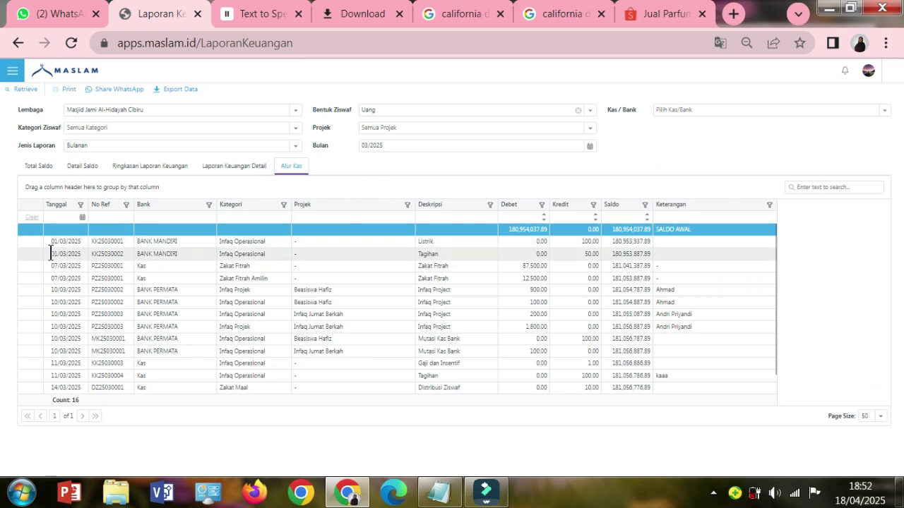
left_click_drag(51, 254, 676, 265)
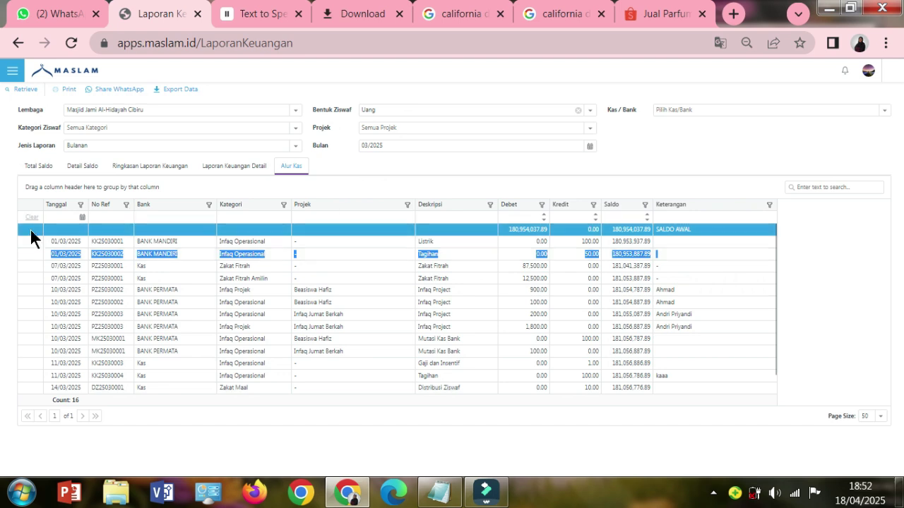
left_click(53, 265)
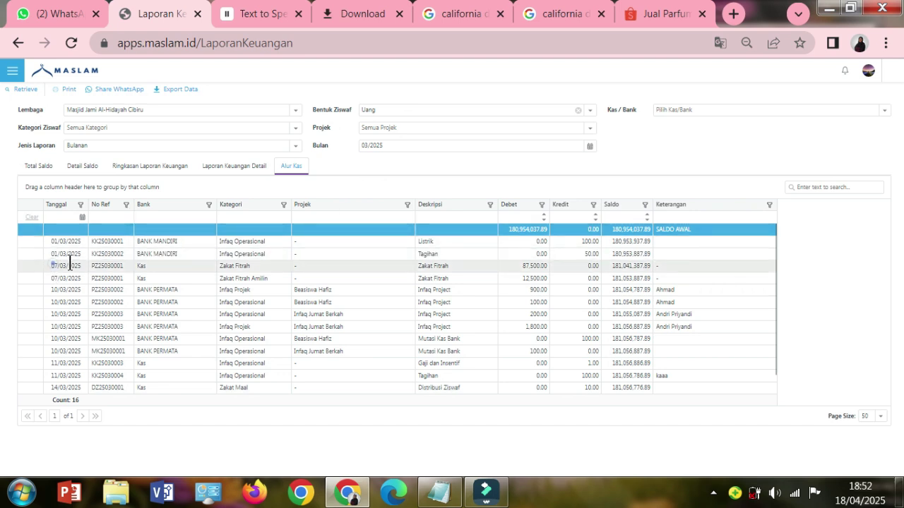
left_click_drag(69, 263, 656, 265)
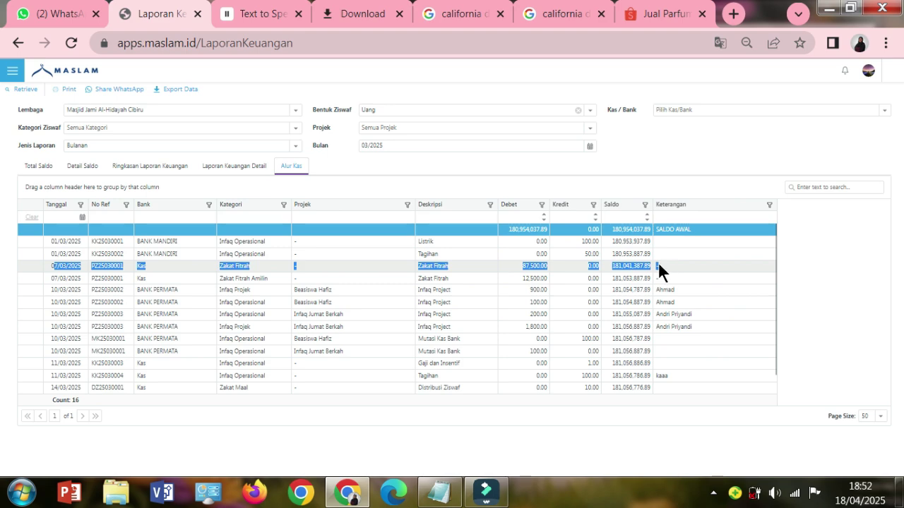
left_click_drag(47, 300, 278, 303)
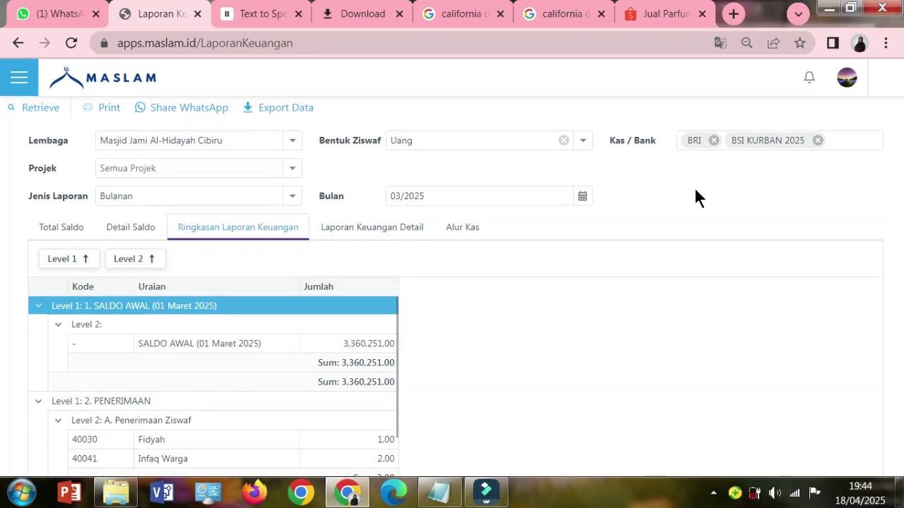
- Print the Bulanan Ringkasan Laporan Keuangan for BRI and BSI KURBAN 2025, covering all pages in colour, to the OneNote printer
left_click(269, 228)
left_click(105, 107)
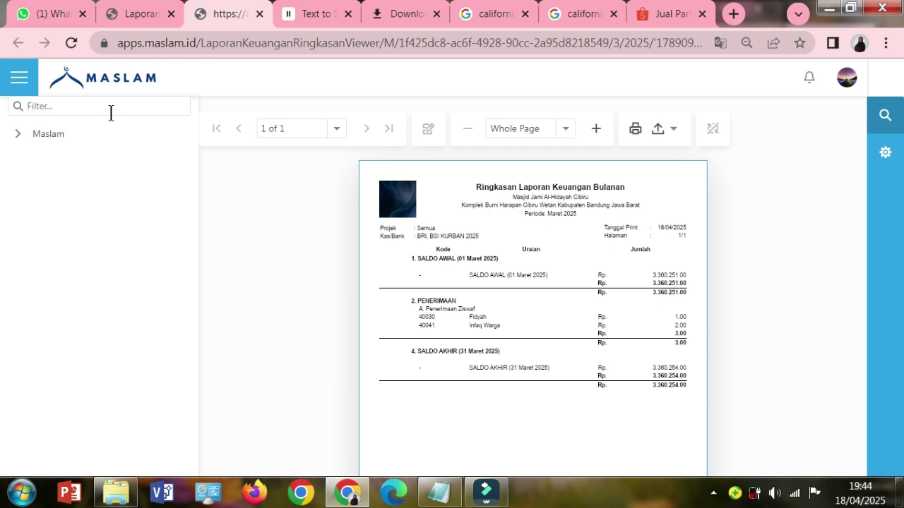
left_click(635, 129)
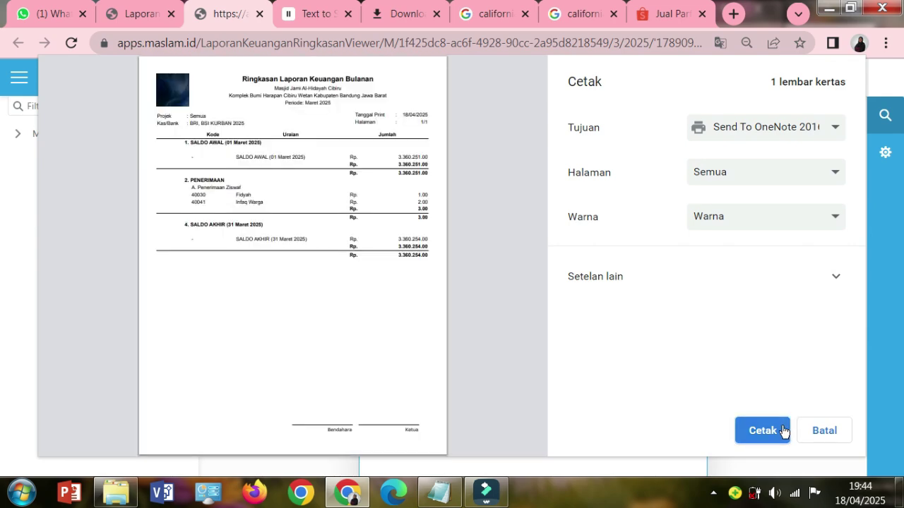
left_click(783, 432)
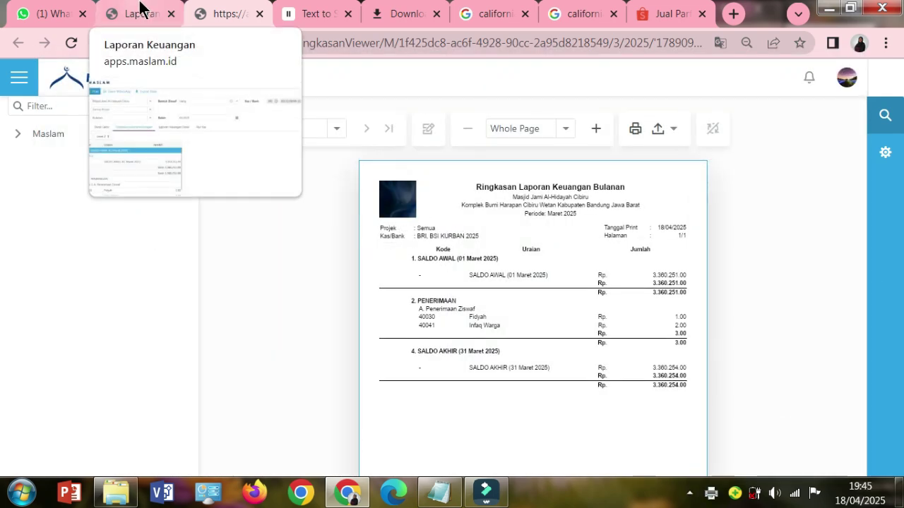
- Export the printed summary report as PDF, open the downloaded file and dismiss the received-file notification
left_click(674, 133)
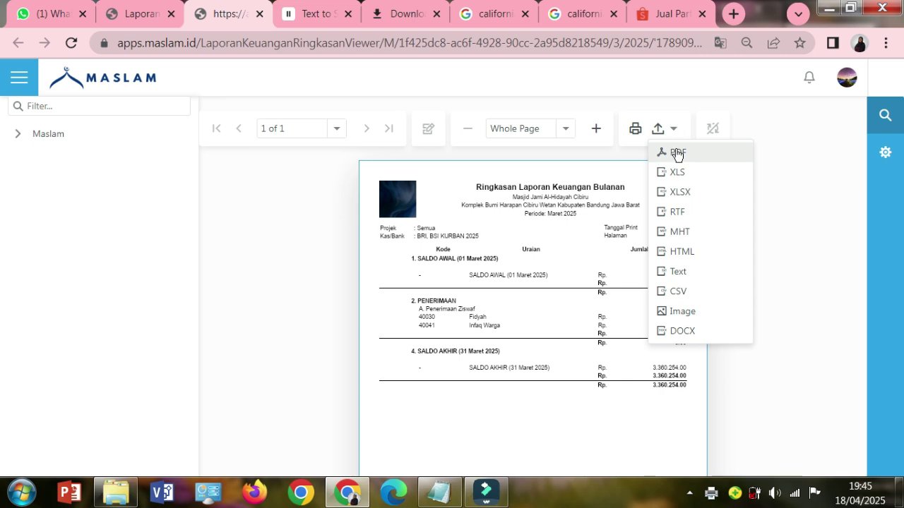
left_click(677, 153)
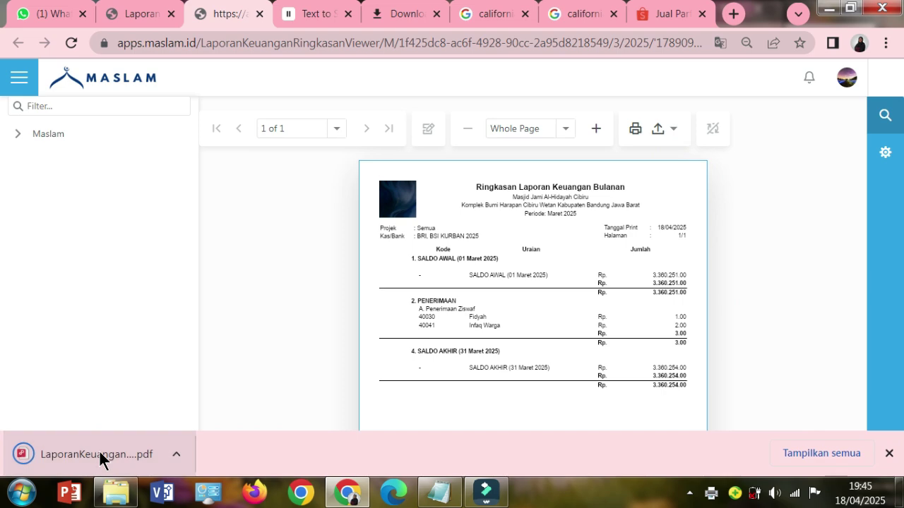
left_click(99, 454)
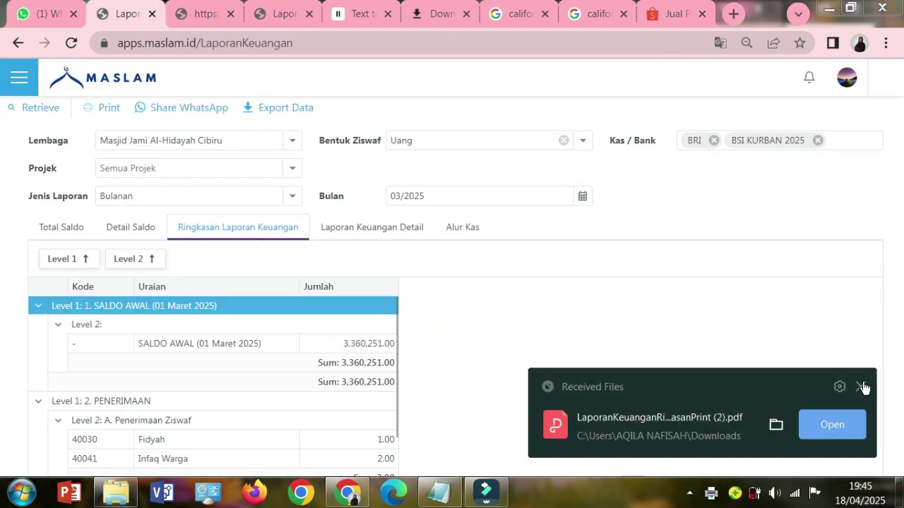
left_click(861, 386)
- Share the Ringkasan Laporan Keuangan through WhatsApp, sending the prepared message to the account's own chat (Anda)
left_click(164, 113)
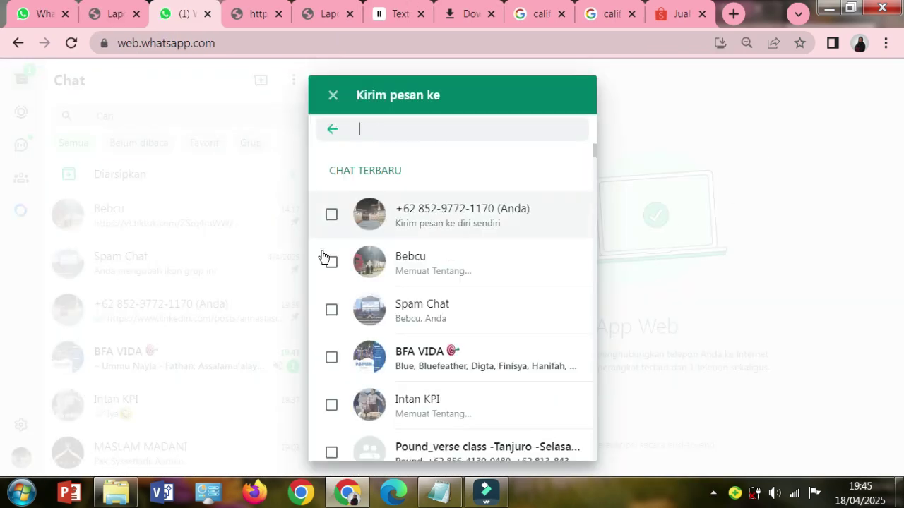
left_click(332, 215)
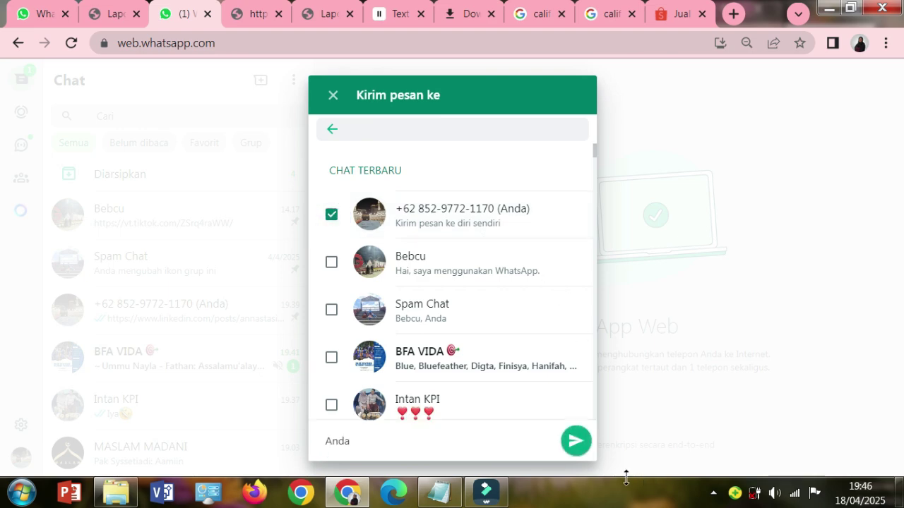
left_click(577, 442)
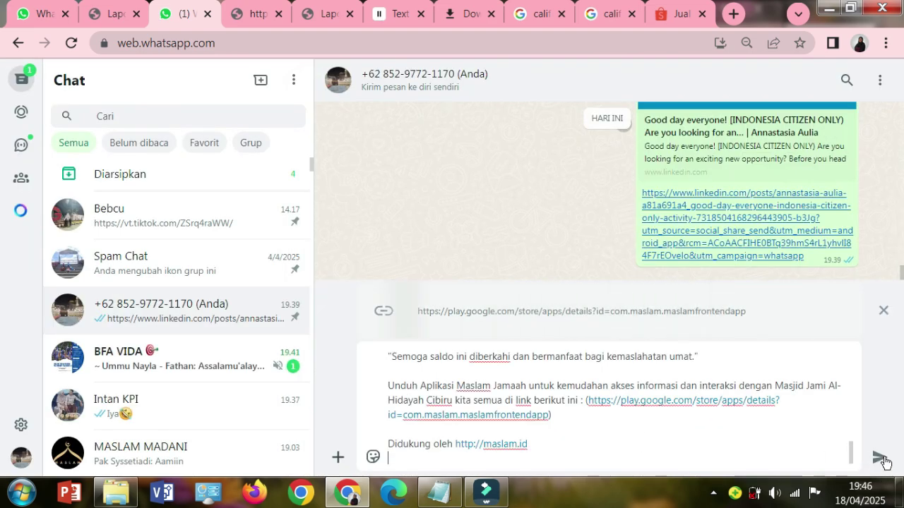
left_click(881, 459)
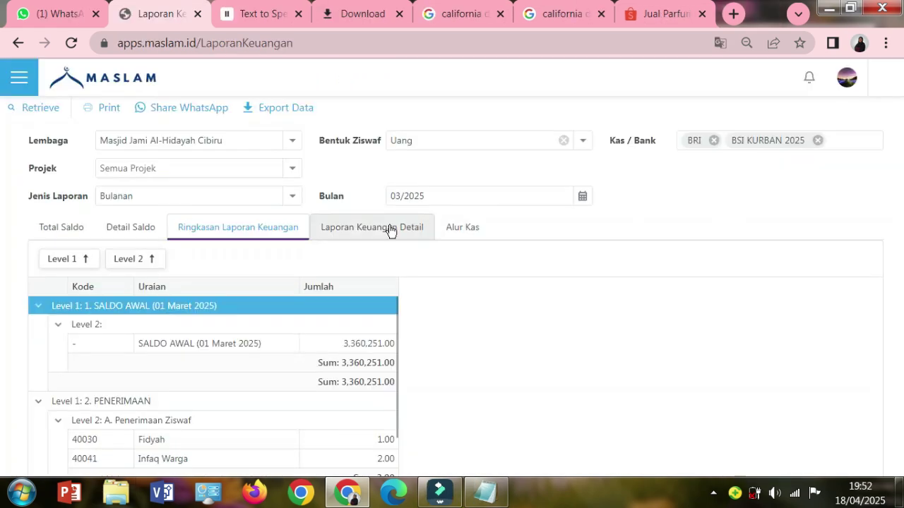
- Generate the print version of Laporan Keuangan Detail, export it as a PNG image, view the downloaded file and close it
left_click(389, 228)
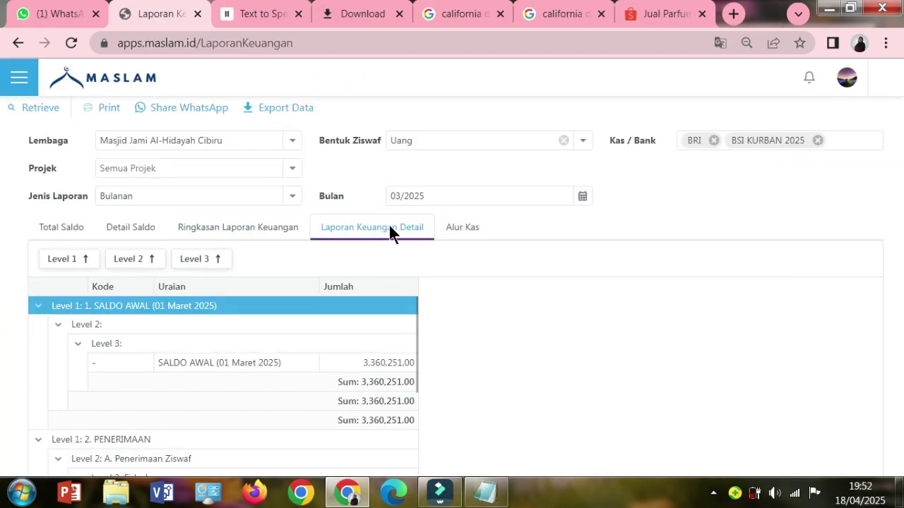
left_click(106, 111)
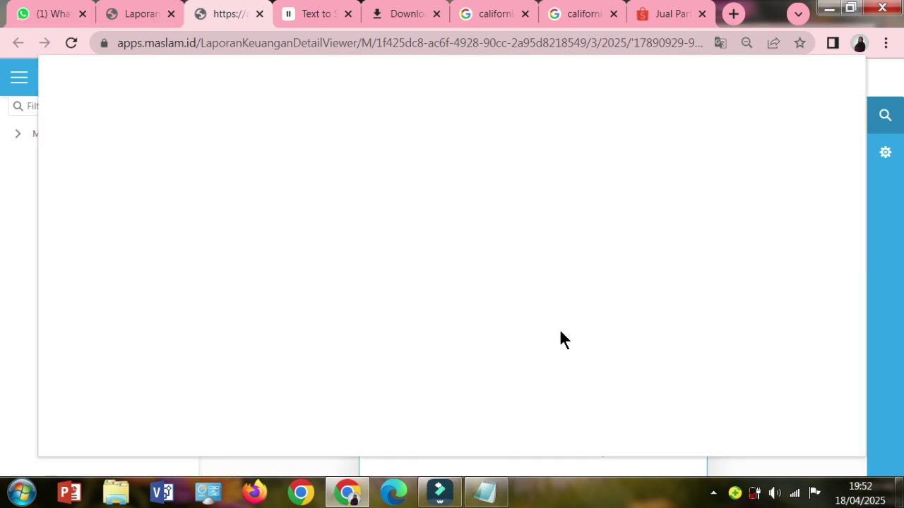
left_click(751, 433)
left_click(664, 129)
left_click(696, 316)
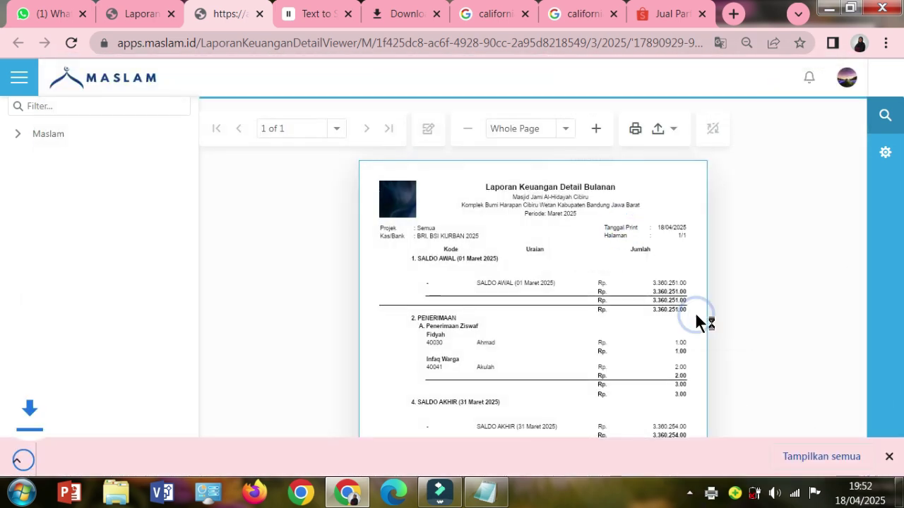
left_click(101, 458)
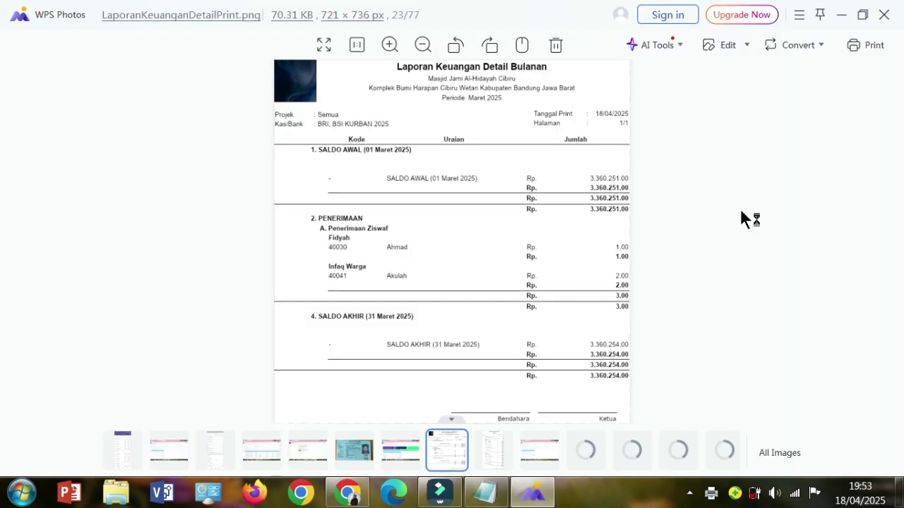
key("alt+F4")
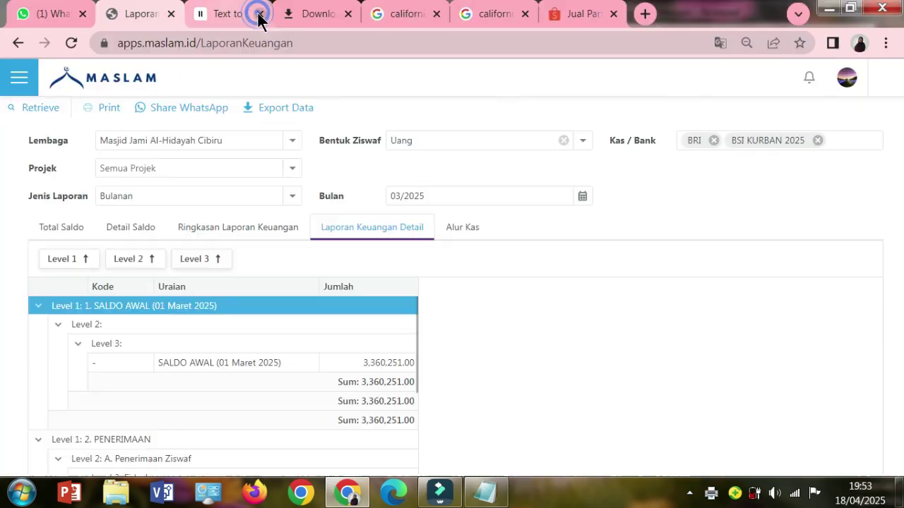
- Try to share the Laporan Keuangan Detail through WhatsApp
left_click(196, 113)
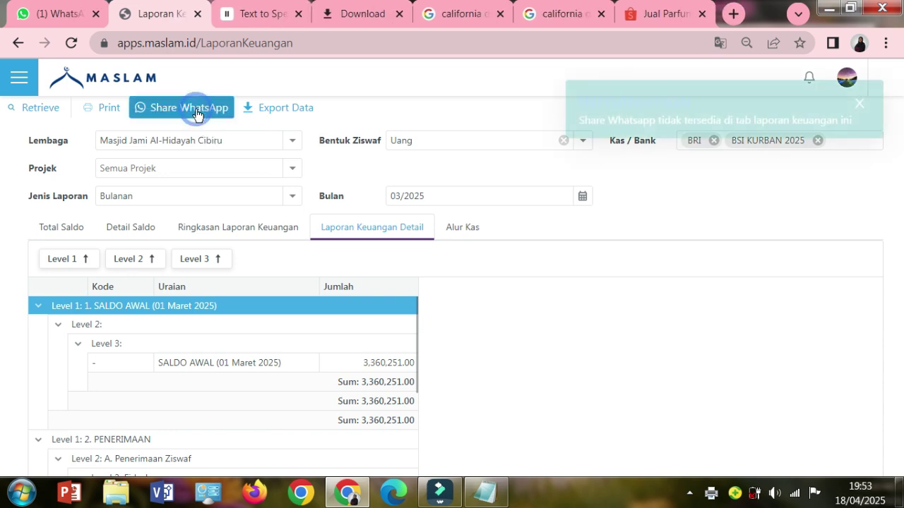